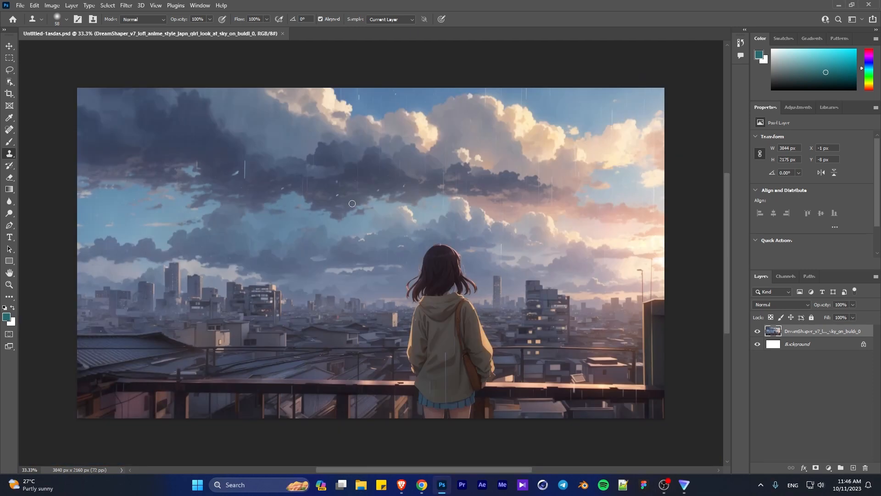
- Adjust the Clone Stamp brush size and paint out the rain streak in the blue sky beside the bright cloud
{"action": "left_click_drag", "start_coordinate": [358, 92], "coordinate": [427, 81]}
{"action": "right_click", "coordinate": [288, 112]}
{"action": "left_click_drag", "start_coordinate": [356, 156], "coordinate": [350, 156]}
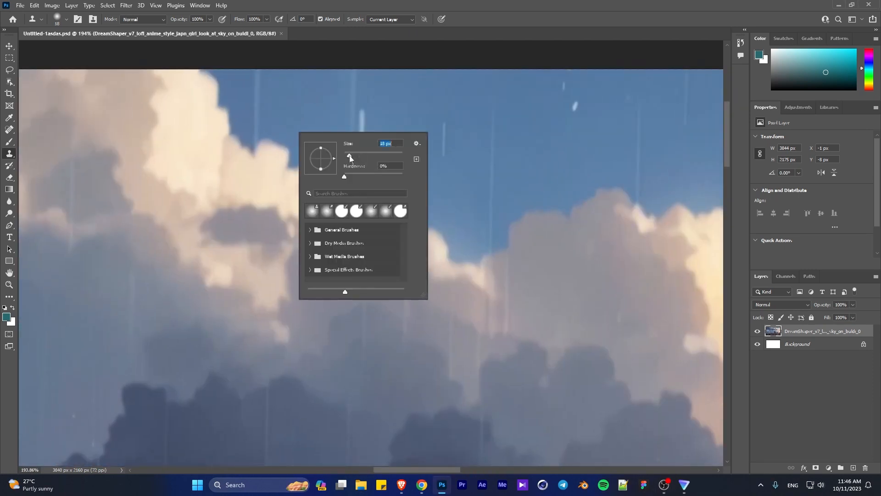
{"action": "left_click", "coordinate": [281, 116], "text": "alt"}
{"action": "left_click_drag", "start_coordinate": [255, 120], "coordinate": [255, 73]}
{"action": "right_click", "coordinate": [258, 77]}
{"action": "left_click", "coordinate": [324, 117]}
{"action": "left_click_drag", "start_coordinate": [258, 114], "coordinate": [252, 130]}
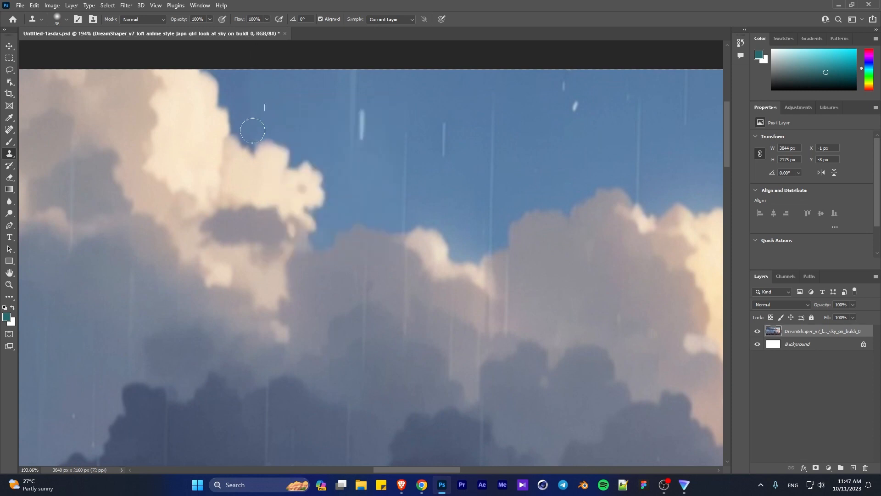
- Clone clean blue sky over the three white rain streaks in the gap between the bright cloud and the grey cloud
{"action": "mouse_move", "coordinate": [367, 129]}
{"action": "left_mouse_down"}
{"action": "mouse_move", "coordinate": [366, 41]}
{"action": "mouse_move", "coordinate": [345, 111]}
{"action": "mouse_move", "coordinate": [343, 36]}
{"action": "left_mouse_up"}
{"action": "left_click", "coordinate": [469, 162], "text": "alt"}
{"action": "left_click_drag", "start_coordinate": [449, 162], "coordinate": [443, 126]}
{"action": "left_click_drag", "start_coordinate": [409, 167], "coordinate": [404, 210]}
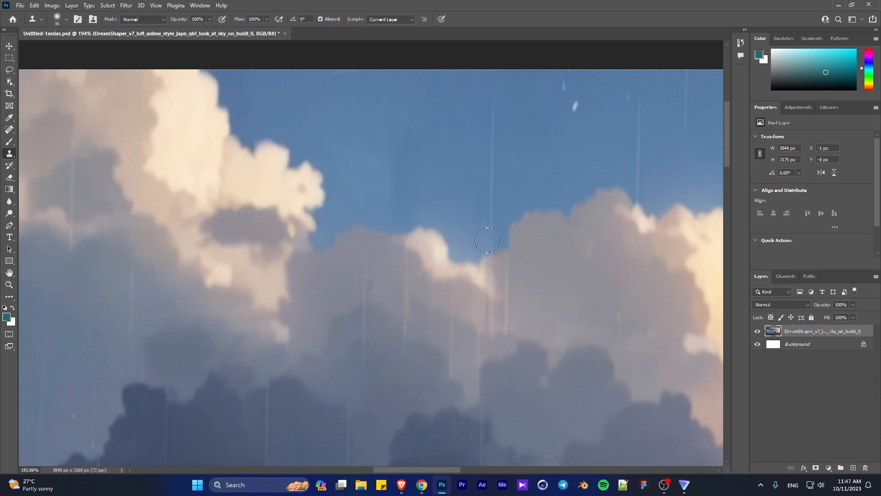
- Clone out the rain streaks and specks in the blue sky above the large grey cloud
{"action": "left_click_drag", "start_coordinate": [596, 174], "coordinate": [458, 158]}
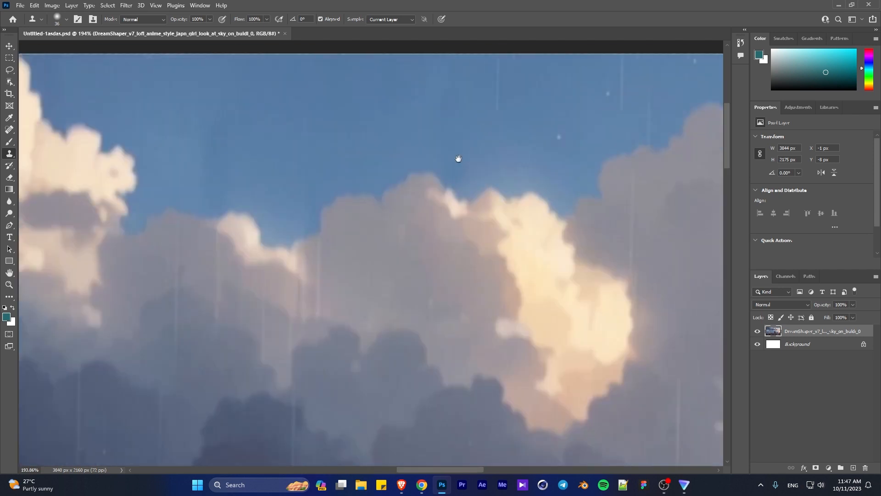
{"action": "left_click_drag", "start_coordinate": [584, 126], "coordinate": [470, 130]}
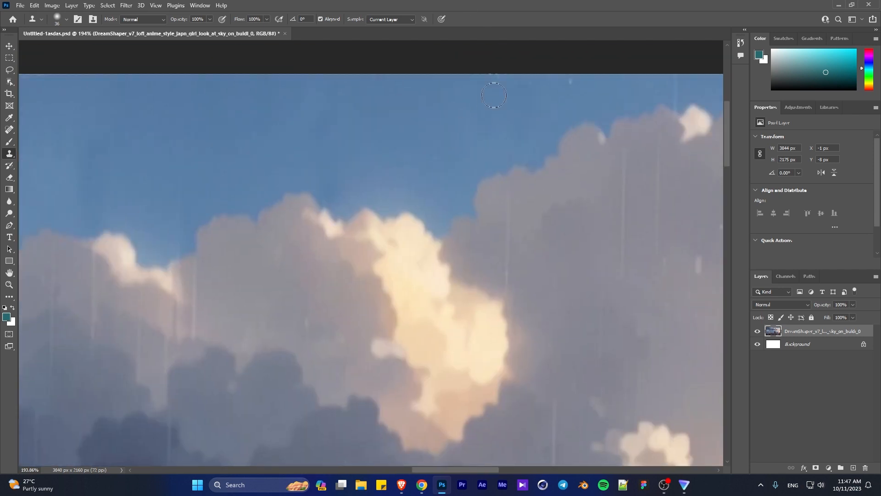
{"action": "left_click_drag", "start_coordinate": [645, 90], "coordinate": [470, 67]}
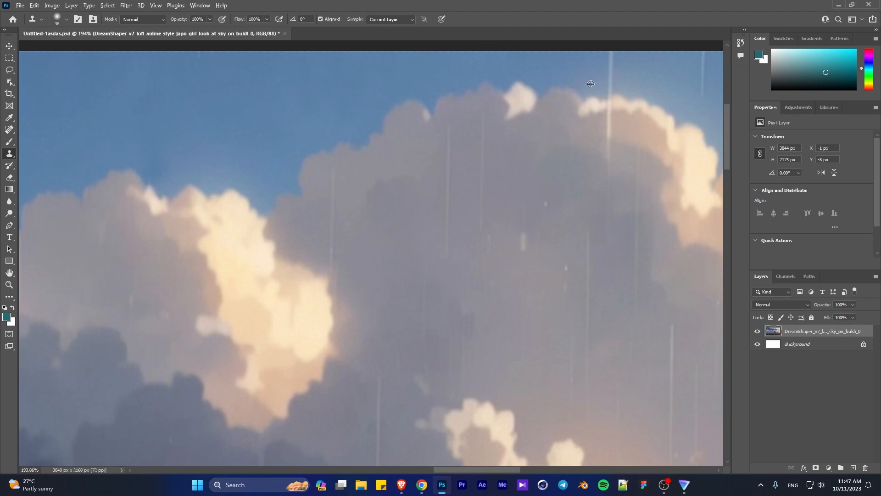
{"action": "left_click_drag", "start_coordinate": [604, 37], "coordinate": [344, 39]}
{"action": "left_click_drag", "start_coordinate": [505, 51], "coordinate": [333, 29]}
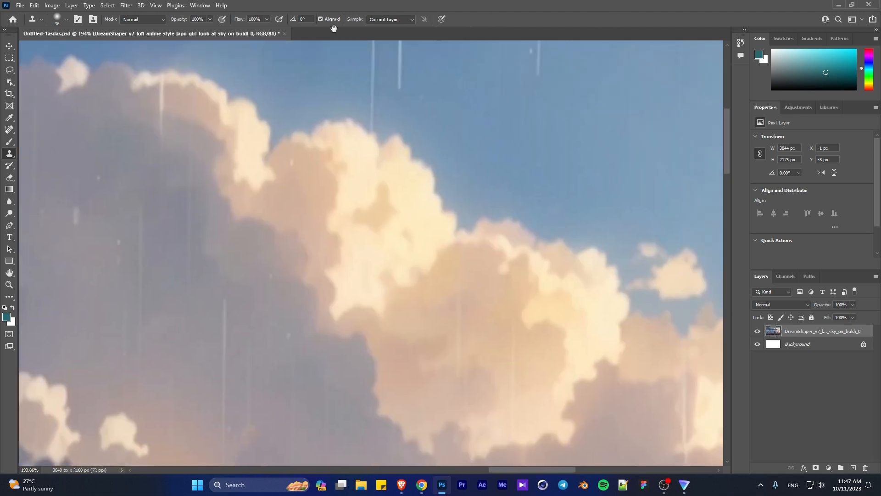
- Clone clean sky over the rain streaks above the peak of the golden cloud and the sky beside it
{"action": "left_click", "coordinate": [434, 97], "text": "alt"}
{"action": "left_click_drag", "start_coordinate": [400, 88], "coordinate": [400, 57]}
{"action": "left_click", "coordinate": [393, 115], "text": "alt"}
{"action": "mouse_move", "coordinate": [372, 129]}
{"action": "left_mouse_down"}
{"action": "mouse_move", "coordinate": [378, 67]}
{"action": "mouse_move", "coordinate": [357, 83]}
{"action": "mouse_move", "coordinate": [356, 45]}
{"action": "left_mouse_up"}
{"action": "left_click", "coordinate": [353, 100], "text": "alt"}
{"action": "left_click", "coordinate": [473, 100], "text": "alt"}
{"action": "mouse_move", "coordinate": [536, 70]}
{"action": "left_mouse_down"}
{"action": "mouse_move", "coordinate": [534, 45]}
{"action": "mouse_move", "coordinate": [323, 50]}
{"action": "left_mouse_up"}
{"action": "scroll", "coordinate": [407, 129], "scroll_direction": "right", "scroll_amount": 3}
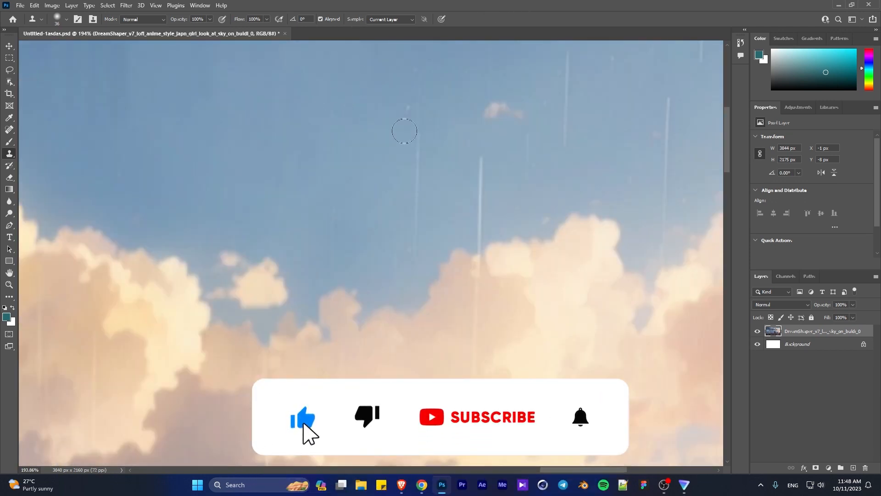
- Clone out the remaining vertical rain streaks in the blue sky above the pale clouds near the image's right edge
{"action": "left_click_drag", "start_coordinate": [480, 240], "coordinate": [482, 170]}
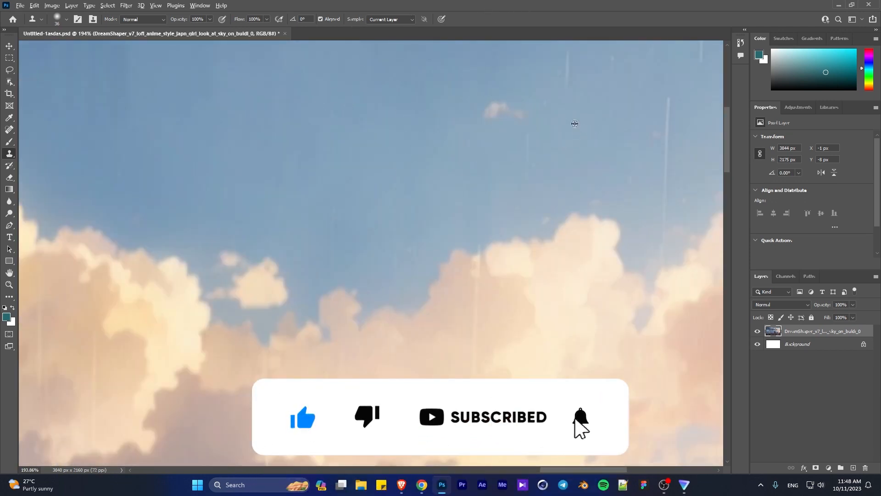
{"action": "scroll", "coordinate": [271, 123], "scroll_direction": "up", "scroll_amount": 5}
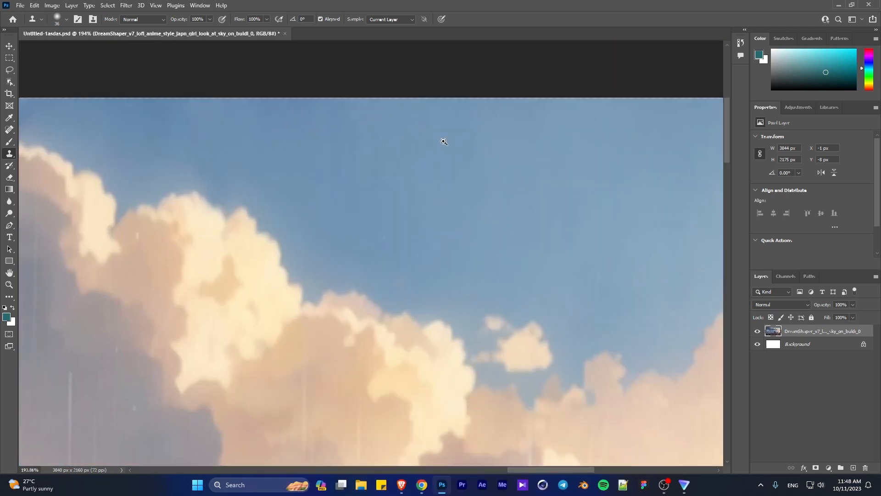
{"action": "scroll", "coordinate": [704, 176], "scroll_direction": "down", "scroll_amount": 1}
{"action": "scroll", "coordinate": [704, 176], "scroll_direction": "right", "scroll_amount": 4}
{"action": "left_click_drag", "start_coordinate": [636, 259], "coordinate": [654, 75]}
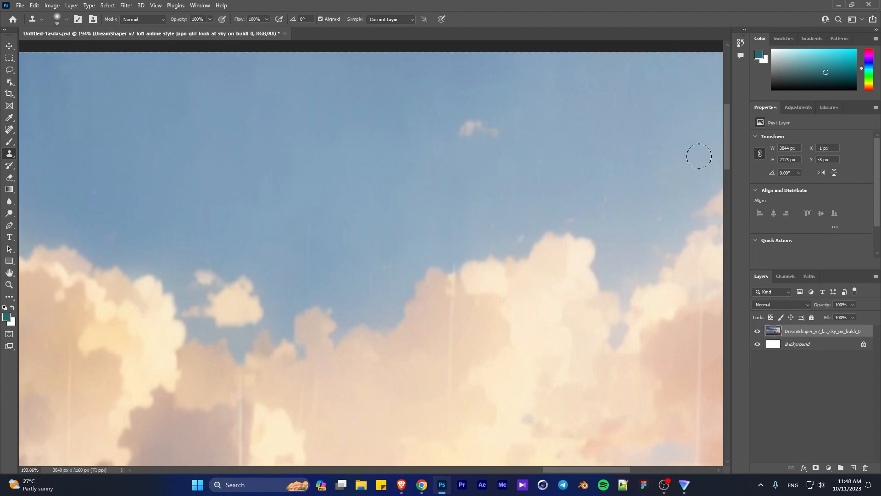
{"action": "mouse_move", "coordinate": [641, 180]}
{"action": "left_mouse_down"}
{"action": "mouse_move", "coordinate": [608, 240]}
{"action": "mouse_move", "coordinate": [483, 297]}
{"action": "mouse_move", "coordinate": [220, 246]}
{"action": "mouse_move", "coordinate": [424, 212]}
{"action": "mouse_move", "coordinate": [497, 315]}
{"action": "left_mouse_up"}
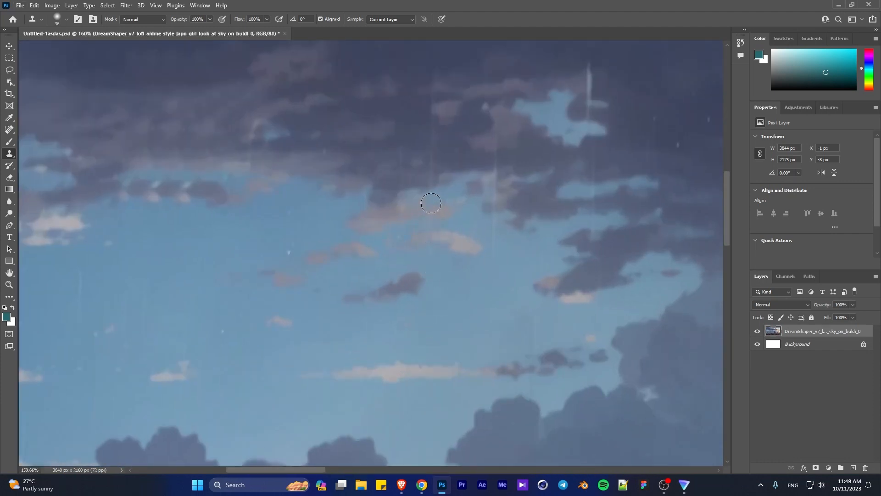
- Clone out the rain streaks across the dark clouds and blue sky patches in the image's left part
{"action": "left_click_drag", "start_coordinate": [431, 203], "coordinate": [422, 123]}
{"action": "left_click_drag", "start_coordinate": [498, 167], "coordinate": [495, 258]}
{"action": "left_click_drag", "start_coordinate": [605, 308], "coordinate": [594, 234]}
{"action": "mouse_move", "coordinate": [595, 235]}
{"action": "left_mouse_down"}
{"action": "mouse_move", "coordinate": [470, 312]}
{"action": "mouse_move", "coordinate": [465, 145]}
{"action": "mouse_move", "coordinate": [463, 179]}
{"action": "left_mouse_up"}
{"action": "left_click", "coordinate": [472, 168], "text": "alt"}
{"action": "scroll", "coordinate": [630, 220], "scroll_direction": "down", "scroll_amount": 4}
{"action": "left_click_drag", "start_coordinate": [629, 220], "coordinate": [423, 226]}
{"action": "left_click", "coordinate": [485, 169], "text": "alt"}
{"action": "left_click_drag", "start_coordinate": [466, 176], "coordinate": [468, 225]}
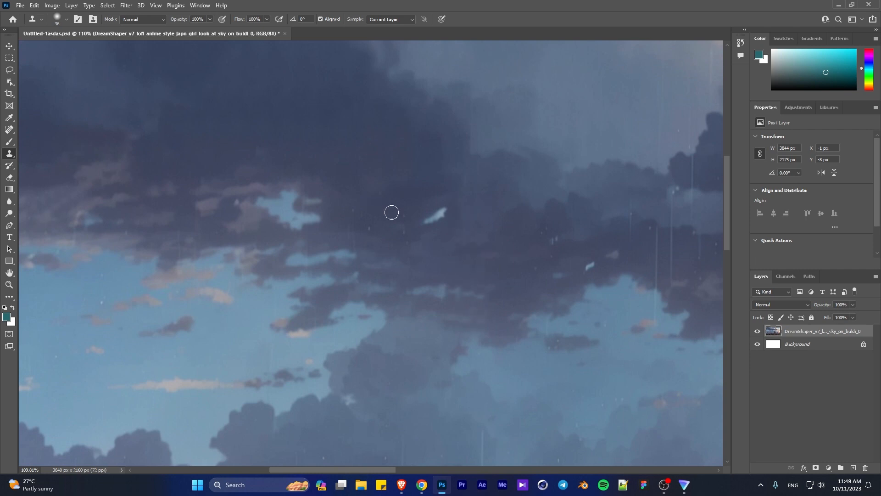
- Retouch the specks in the blue-grey clouds above the city and a rain streak under the dark cloud bank
{"action": "scroll", "coordinate": [410, 238], "scroll_direction": "down", "scroll_amount": 4}
{"action": "scroll", "coordinate": [410, 238], "scroll_direction": "up", "scroll_amount": 5}
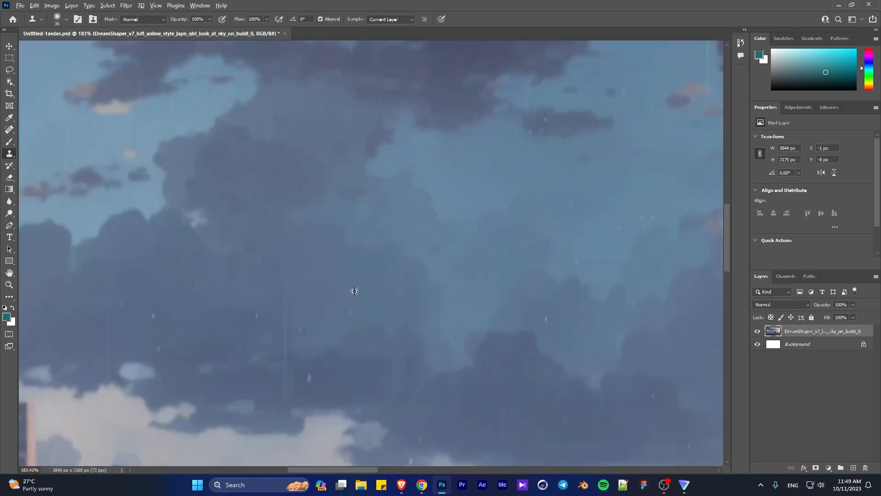
{"action": "scroll", "coordinate": [304, 352], "scroll_direction": "down", "scroll_amount": 4}
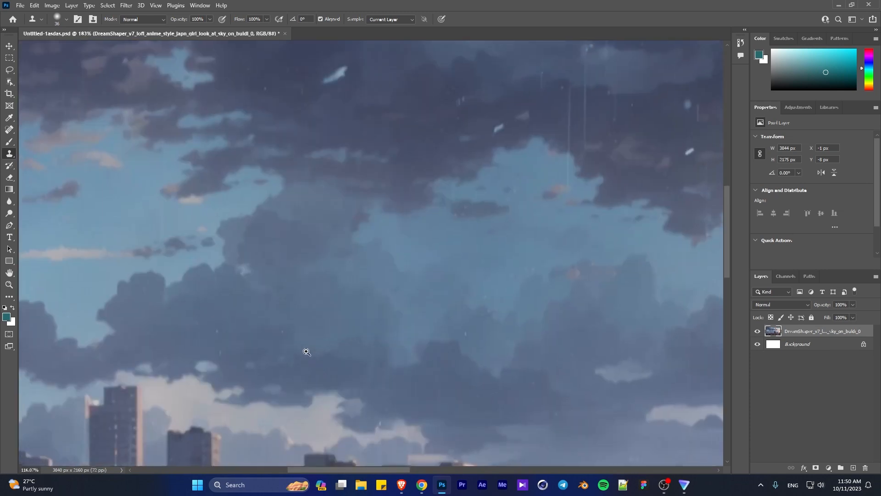
{"action": "scroll", "coordinate": [388, 264], "scroll_direction": "up", "scroll_amount": 2}
{"action": "left_click", "coordinate": [387, 264], "text": "alt"}
{"action": "left_click", "coordinate": [383, 274]}
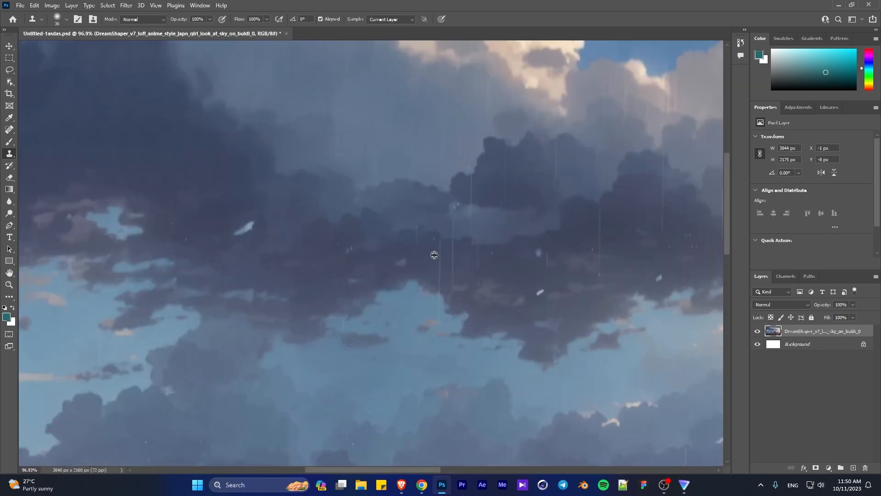
{"action": "left_click_drag", "start_coordinate": [439, 283], "coordinate": [438, 301]}
- Clone out the long rain streak and nearby marks in the middle of the dark cloud bank
{"action": "scroll", "coordinate": [442, 164], "scroll_direction": "down", "scroll_amount": 2}
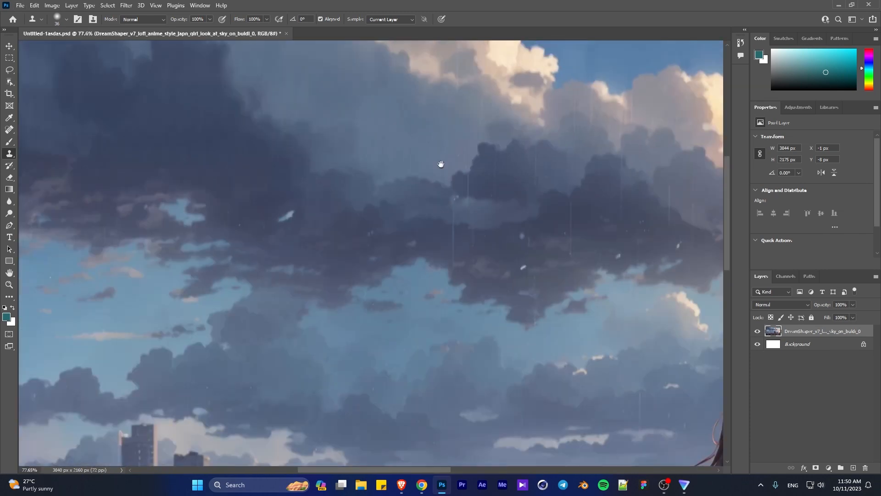
{"action": "scroll", "coordinate": [374, 101], "scroll_direction": "up", "scroll_amount": 3}
{"action": "scroll", "coordinate": [360, 95], "scroll_direction": "down", "scroll_amount": 2}
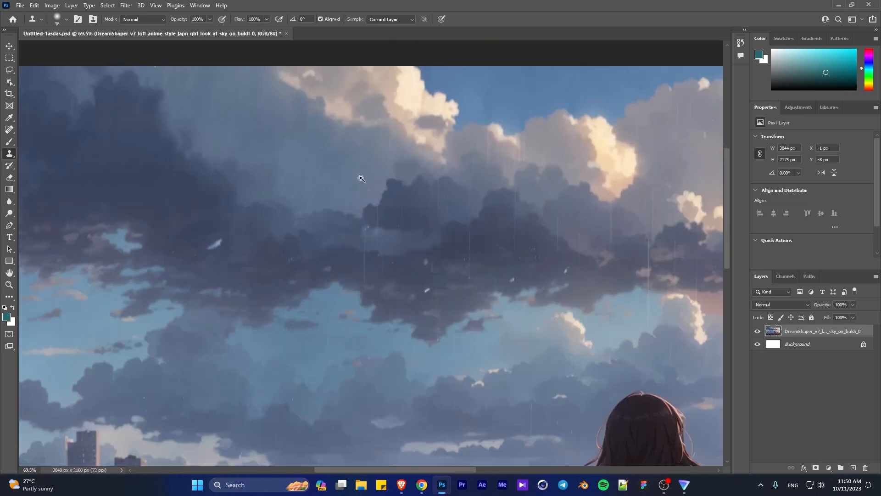
{"action": "scroll", "coordinate": [346, 98], "scroll_direction": "up", "scroll_amount": 3}
{"action": "scroll", "coordinate": [389, 171], "scroll_direction": "down", "scroll_amount": 2}
{"action": "scroll", "coordinate": [394, 119], "scroll_direction": "up", "scroll_amount": 4}
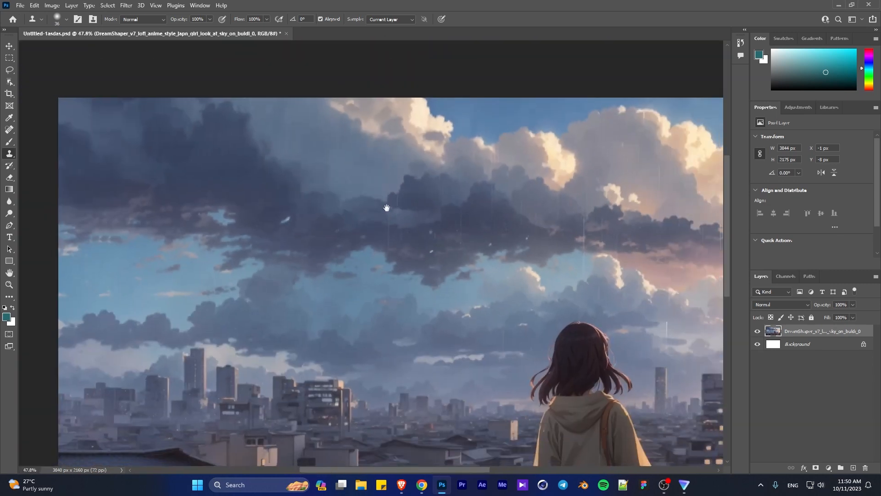
{"action": "scroll", "coordinate": [542, 115], "scroll_direction": "up", "scroll_amount": 4}
{"action": "scroll", "coordinate": [473, 199], "scroll_direction": "up", "scroll_amount": 1}
{"action": "left_click", "coordinate": [455, 316], "text": "alt"}
{"action": "left_click_drag", "start_coordinate": [455, 321], "coordinate": [454, 410]}
{"action": "left_click_drag", "start_coordinate": [383, 391], "coordinate": [370, 380]}
{"action": "mouse_move", "coordinate": [307, 383]}
{"action": "left_mouse_down"}
{"action": "mouse_move", "coordinate": [291, 399]}
{"action": "mouse_move", "coordinate": [281, 368]}
{"action": "left_mouse_up"}
{"action": "left_click", "coordinate": [278, 322]}
- Clone out the white flecks in the central dark cloud and the streaks in the grey cloud below the bright cloud
{"action": "scroll", "coordinate": [316, 309], "scroll_direction": "down", "scroll_amount": 4}
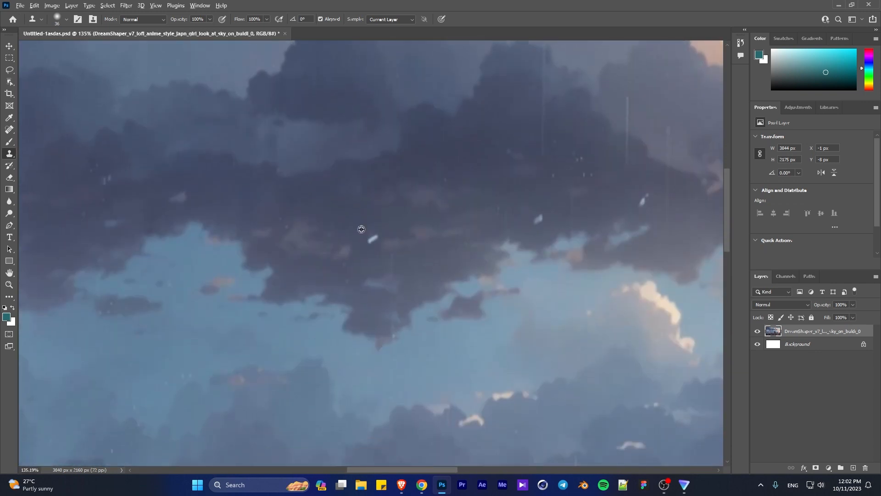
{"action": "scroll", "coordinate": [526, 279], "scroll_direction": "up", "scroll_amount": 2}
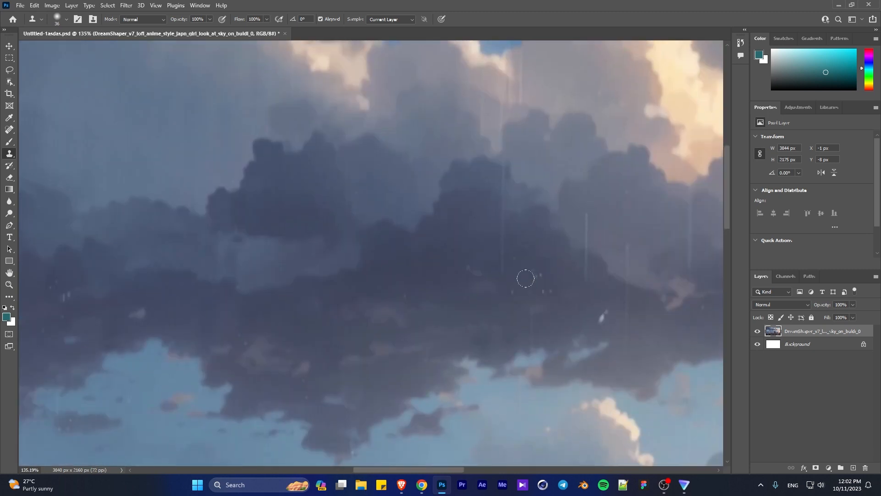
{"action": "scroll", "coordinate": [506, 175], "scroll_direction": "up", "scroll_amount": 2}
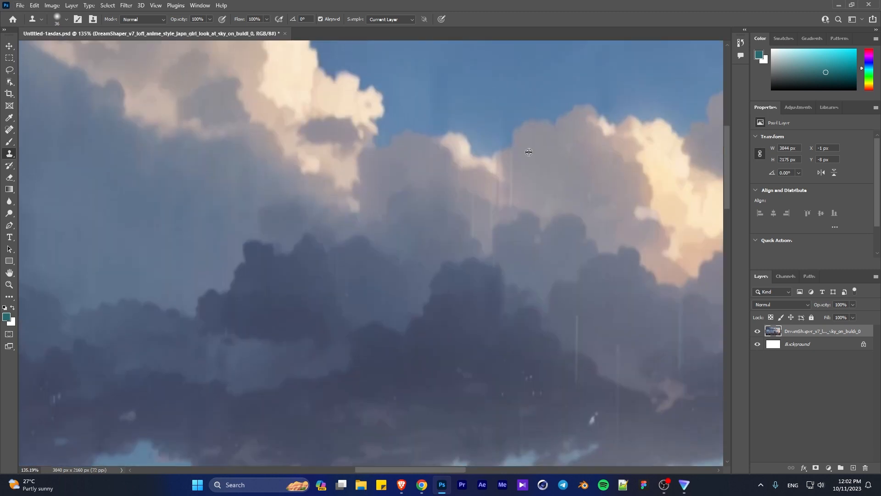
{"action": "left_click", "coordinate": [478, 210], "text": "alt"}
{"action": "left_click", "coordinate": [491, 216]}
{"action": "scroll", "coordinate": [480, 71], "scroll_direction": "down", "scroll_amount": 4}
{"action": "scroll", "coordinate": [537, 209], "scroll_direction": "up", "scroll_amount": 5}
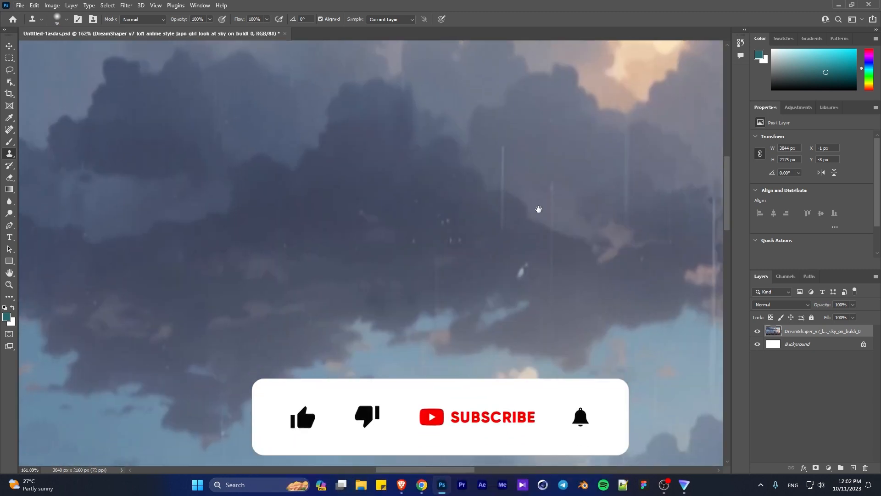
- Clone out the small specks, white fleck and two vertical streaks on the right slope of the dark cloud
{"action": "left_click", "coordinate": [478, 238], "text": "alt"}
{"action": "mouse_move", "coordinate": [458, 235]}
{"action": "left_mouse_down"}
{"action": "mouse_move", "coordinate": [448, 222]}
{"action": "mouse_move", "coordinate": [437, 291]}
{"action": "left_mouse_up"}
{"action": "left_click_drag", "start_coordinate": [414, 240], "coordinate": [416, 200]}
{"action": "left_click", "coordinate": [515, 229], "text": "alt"}
{"action": "mouse_move", "coordinate": [503, 224]}
{"action": "left_mouse_down"}
{"action": "mouse_move", "coordinate": [503, 191]}
{"action": "mouse_move", "coordinate": [505, 215]}
{"action": "left_mouse_up"}
{"action": "left_click", "coordinate": [538, 172], "text": "alt"}
{"action": "left_click", "coordinate": [541, 222], "text": "alt"}
{"action": "left_click_drag", "start_coordinate": [550, 185], "coordinate": [553, 259]}
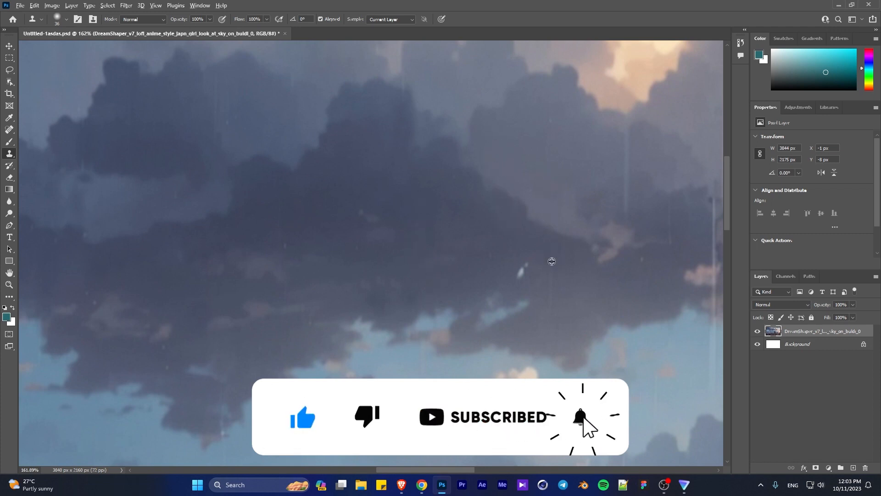
{"action": "left_click", "coordinate": [530, 256], "text": "alt"}
{"action": "left_click", "coordinate": [521, 270]}
- Clone out the vertical rain streaks in the grey clouds beneath the glowing cloud
{"action": "left_click_drag", "start_coordinate": [594, 238], "coordinate": [367, 305]}
{"action": "scroll", "coordinate": [382, 276], "scroll_direction": "up", "scroll_amount": 2}
{"action": "left_click", "coordinate": [426, 207], "text": "alt"}
{"action": "left_click_drag", "start_coordinate": [402, 207], "coordinate": [403, 273]}
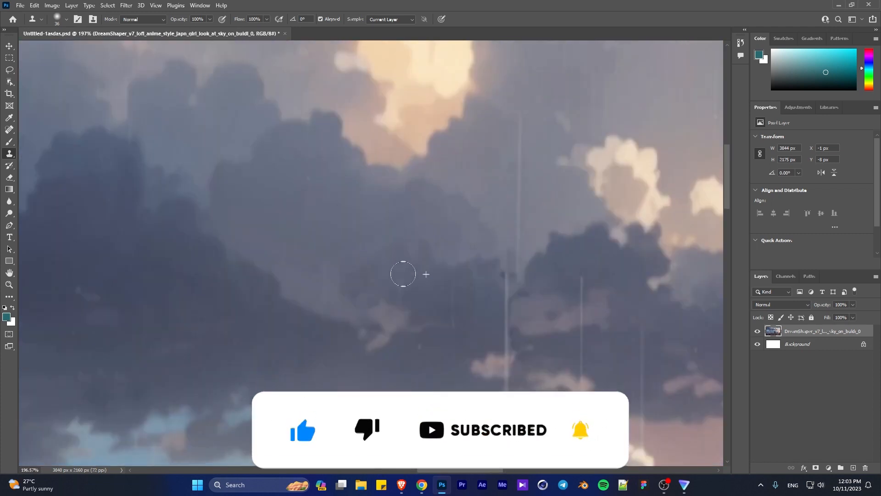
{"action": "left_click", "coordinate": [439, 294], "text": "alt"}
{"action": "left_click_drag", "start_coordinate": [456, 295], "coordinate": [453, 316]}
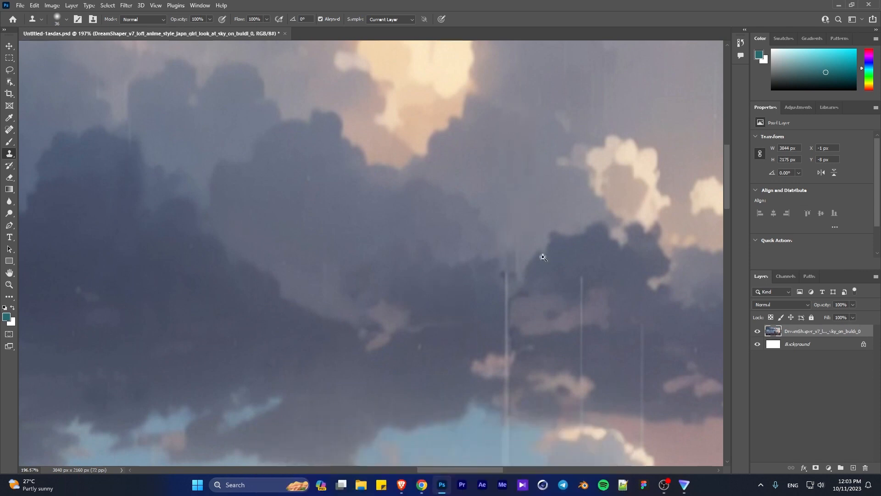
- Clone out the streaks and specks across the large grey cloud, including the bright streak at its upper rim
{"action": "scroll", "coordinate": [527, 229], "scroll_direction": "down", "scroll_amount": 5}
{"action": "scroll", "coordinate": [526, 229], "scroll_direction": "up", "scroll_amount": 2}
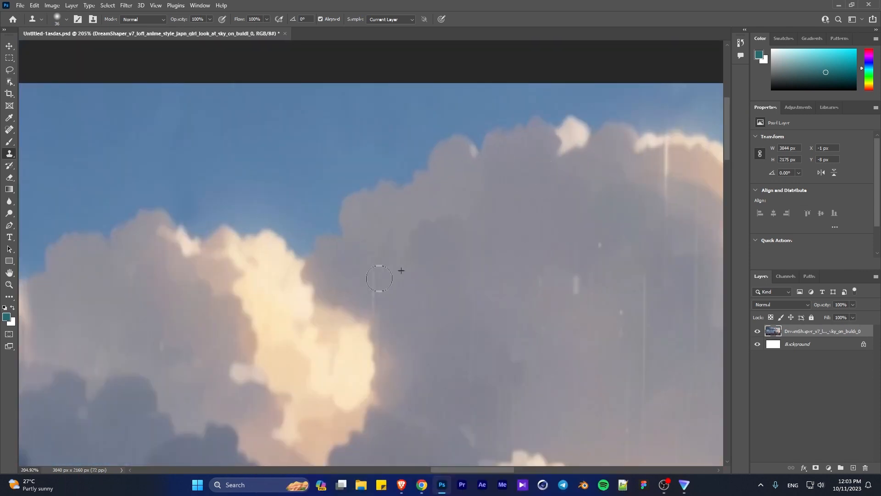
{"action": "left_click", "coordinate": [576, 284]}
{"action": "left_click", "coordinate": [596, 254]}
{"action": "left_click", "coordinate": [468, 379]}
{"action": "left_click_drag", "start_coordinate": [637, 262], "coordinate": [523, 106]}
{"action": "scroll", "coordinate": [543, 276], "scroll_direction": "down", "scroll_amount": 2}
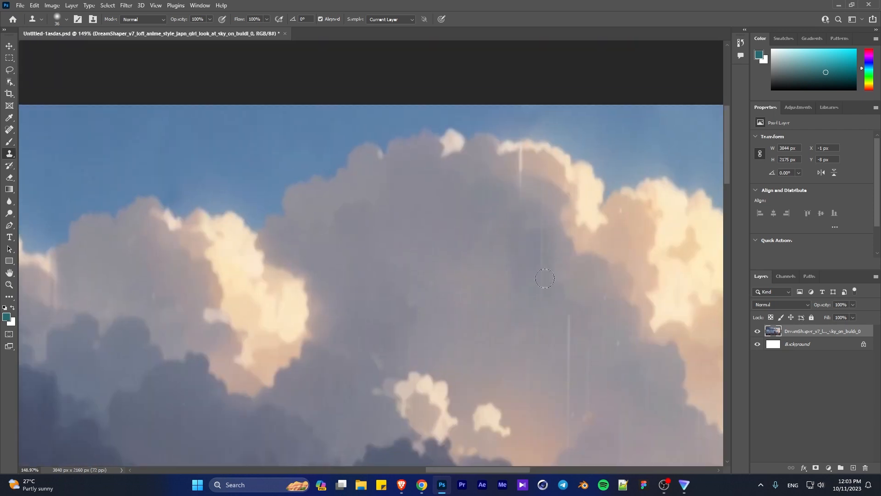
{"action": "left_click_drag", "start_coordinate": [517, 168], "coordinate": [518, 190]}
{"action": "scroll", "coordinate": [523, 294], "scroll_direction": "down", "scroll_amount": 3}
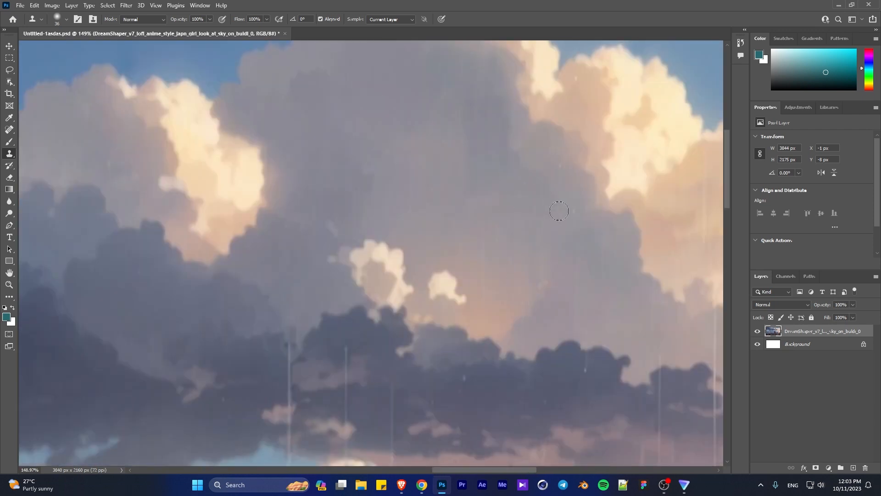
- Clone out the rain streaks along the lower edge of the golden cloud and the grey cloud beneath it
{"action": "scroll", "coordinate": [530, 290], "scroll_direction": "down", "scroll_amount": 2}
{"action": "scroll", "coordinate": [591, 297], "scroll_direction": "up", "scroll_amount": 3}
{"action": "left_click_drag", "start_coordinate": [590, 297], "coordinate": [393, 295]}
{"action": "left_click", "coordinate": [489, 199]}
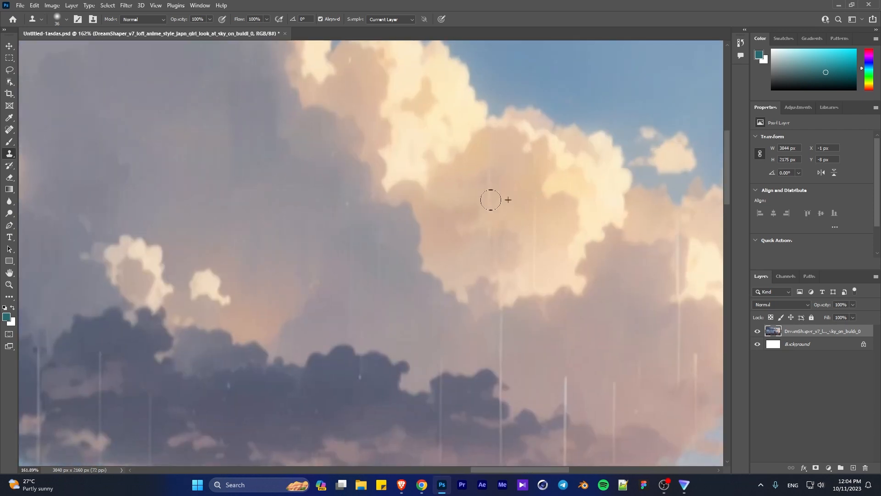
{"action": "left_click", "coordinate": [543, 240], "text": "alt"}
{"action": "left_click", "coordinate": [535, 279]}
{"action": "left_click_drag", "start_coordinate": [503, 248], "coordinate": [500, 367]}
- Clone out the rain streaks around the pale clouds and light blue sky near the image's right edge
{"action": "scroll", "coordinate": [399, 208], "scroll_direction": "down", "scroll_amount": 4}
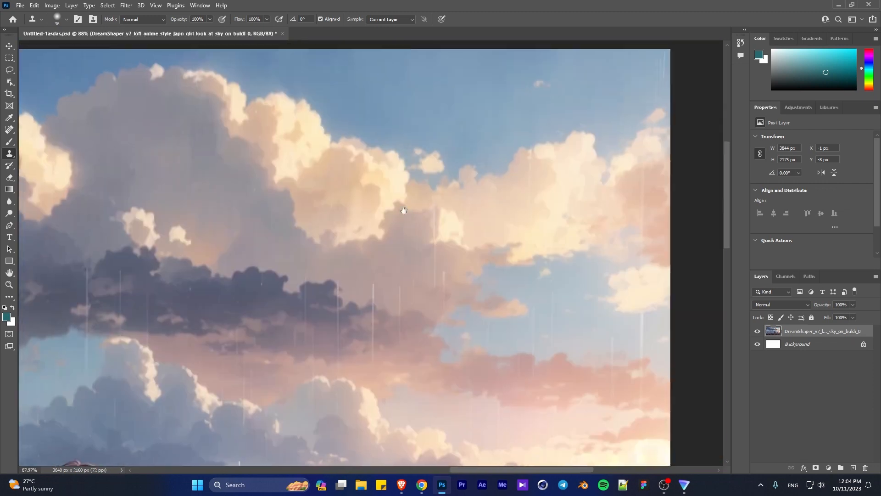
{"action": "scroll", "coordinate": [641, 207], "scroll_direction": "up", "scroll_amount": 4}
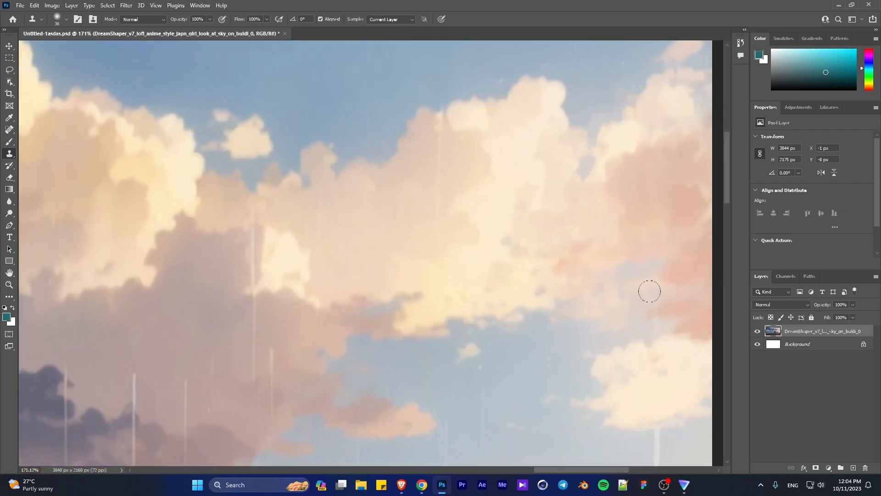
{"action": "scroll", "coordinate": [655, 280], "scroll_direction": "down", "scroll_amount": 3}
{"action": "left_click_drag", "start_coordinate": [655, 281], "coordinate": [655, 353]}
{"action": "left_click", "coordinate": [583, 382], "text": "alt"}
{"action": "left_click_drag", "start_coordinate": [598, 390], "coordinate": [619, 230]}
- Duplicate the cleaned anime image layer
{"action": "scroll", "coordinate": [582, 133], "scroll_direction": "down", "scroll_amount": 1}
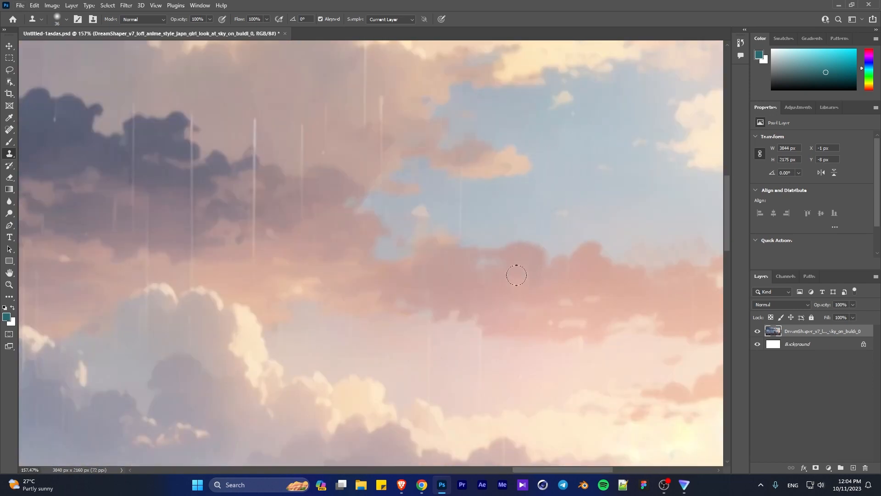
{"action": "scroll", "coordinate": [516, 275], "scroll_direction": "down", "scroll_amount": 10}
{"action": "scroll", "coordinate": [437, 291], "scroll_direction": "up", "scroll_amount": 12}
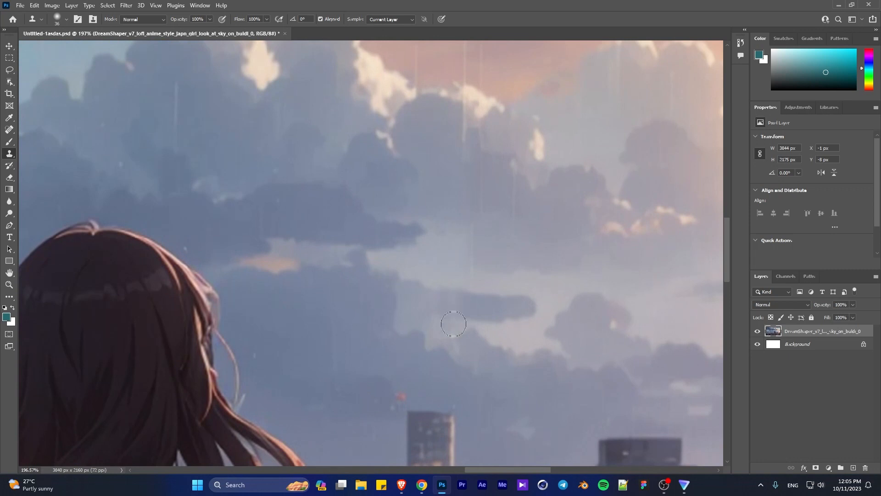
{"action": "scroll", "coordinate": [453, 147], "scroll_direction": "down", "scroll_amount": 10}
{"action": "scroll", "coordinate": [423, 208], "scroll_direction": "up", "scroll_amount": 14}
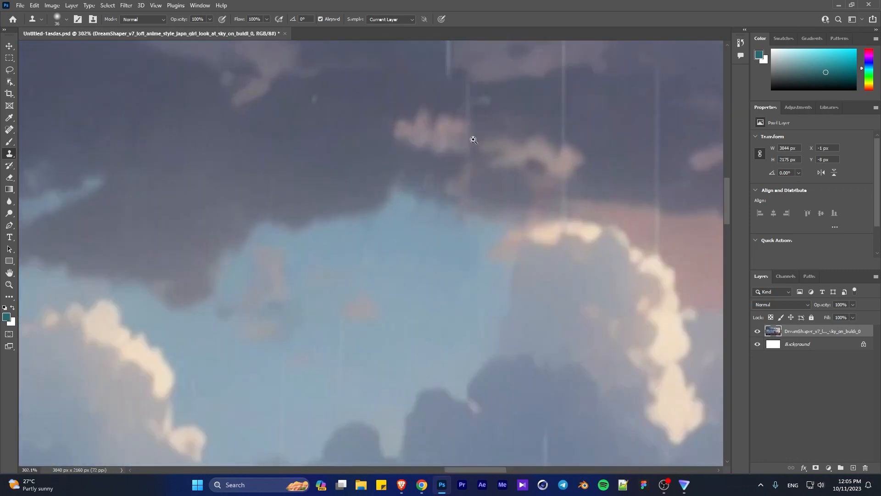
{"action": "scroll", "coordinate": [473, 140], "scroll_direction": "down", "scroll_amount": 5}
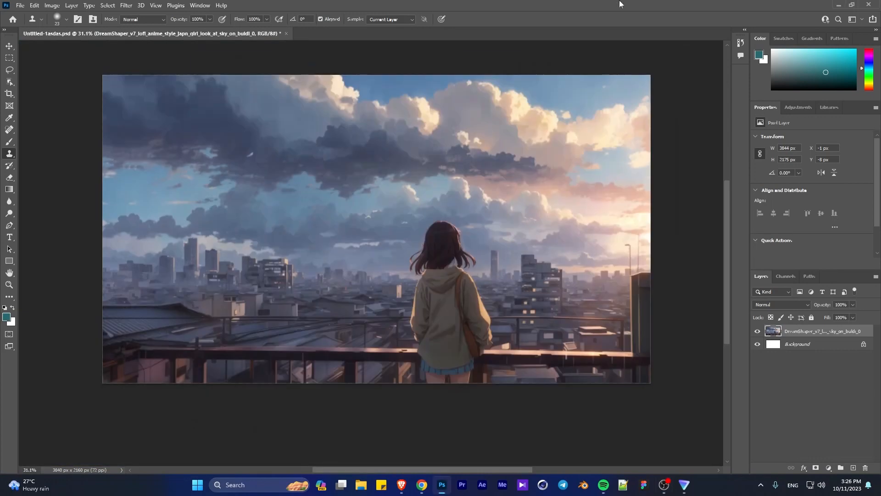
{"action": "key", "text": "ctrl+j"}
- Start a Pen path at the image's bottom edge beside the girl's left leg and trace it up to the skirt hem
{"action": "scroll", "coordinate": [489, 342], "scroll_direction": "up", "scroll_amount": 4}
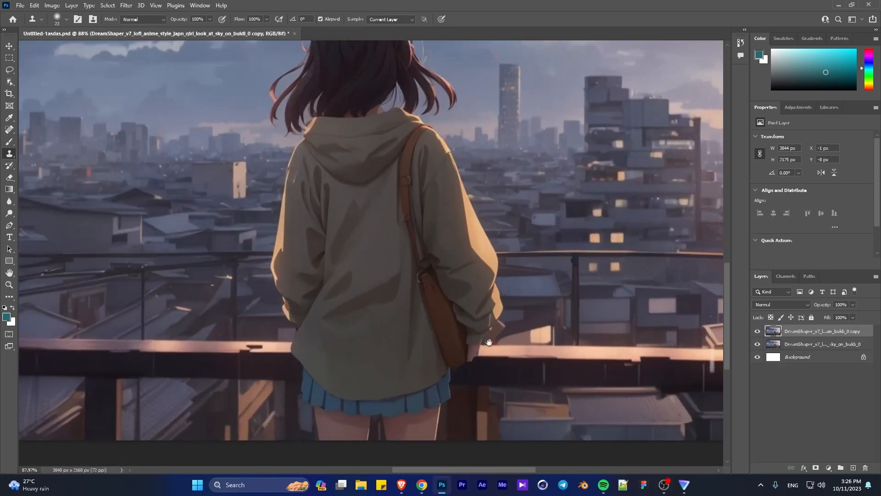
{"action": "scroll", "coordinate": [489, 342], "scroll_direction": "down", "scroll_amount": 4}
{"action": "key", "text": "p"}
{"action": "scroll", "coordinate": [366, 448], "scroll_direction": "up", "scroll_amount": 5}
{"action": "left_click_drag", "start_coordinate": [366, 448], "coordinate": [365, 423]}
{"action": "left_click", "coordinate": [355, 435]}
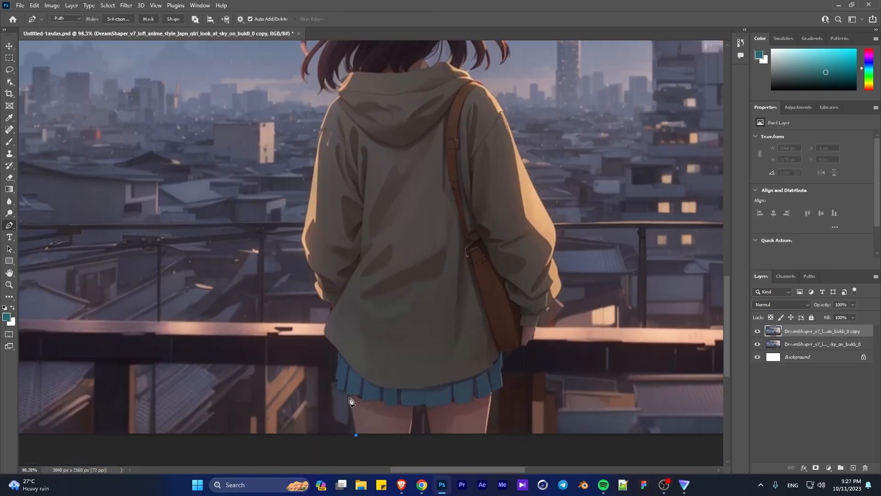
{"action": "left_click", "coordinate": [347, 390]}
{"action": "scroll", "coordinate": [348, 391], "scroll_direction": "up", "scroll_amount": 5}
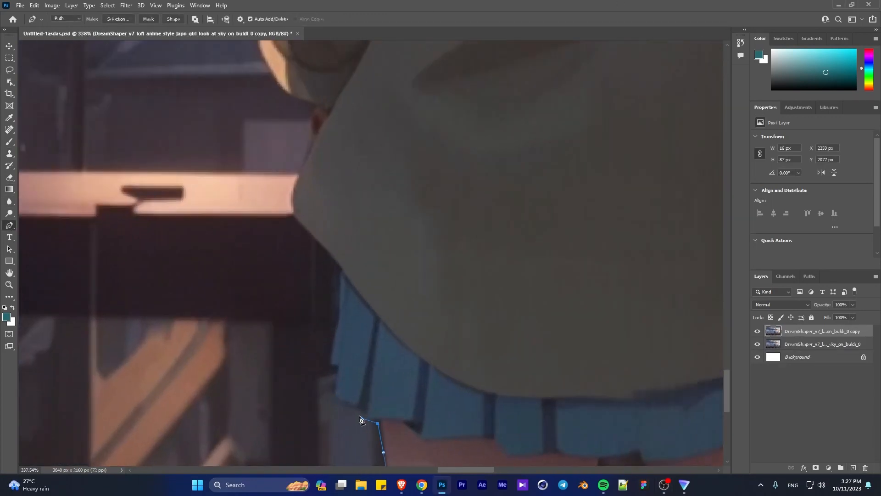
- Continue the path up the left side of the blue skirt and along the hoodie's lower edge
{"action": "left_click", "coordinate": [331, 396]}
{"action": "left_click", "coordinate": [339, 366]}
{"action": "left_click", "coordinate": [331, 364]}
{"action": "scroll", "coordinate": [360, 375], "scroll_direction": "down", "scroll_amount": 1}
{"action": "left_click_drag", "start_coordinate": [361, 375], "coordinate": [371, 420]}
{"action": "left_click_drag", "start_coordinate": [352, 367], "coordinate": [353, 349]}
{"action": "left_click", "coordinate": [352, 321]}
{"action": "left_click_drag", "start_coordinate": [321, 289], "coordinate": [308, 282]}
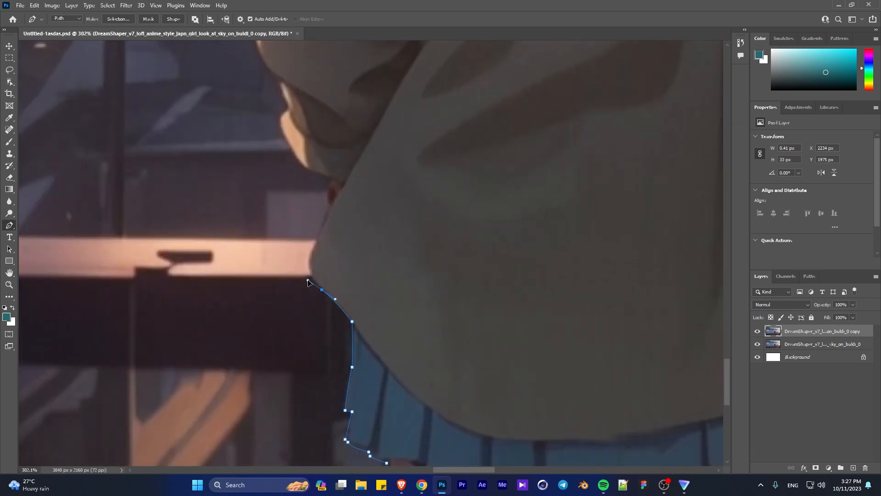
- Trace the path around the hoodie's left hem corner and the cuff of the left sleeve
{"action": "left_click_drag", "start_coordinate": [311, 251], "coordinate": [330, 249]}
{"action": "scroll", "coordinate": [374, 303], "scroll_direction": "up", "scroll_amount": 3}
{"action": "scroll", "coordinate": [374, 303], "scroll_direction": "down", "scroll_amount": 2}
{"action": "left_click", "coordinate": [314, 221]}
{"action": "left_click_drag", "start_coordinate": [316, 205], "coordinate": [372, 322]}
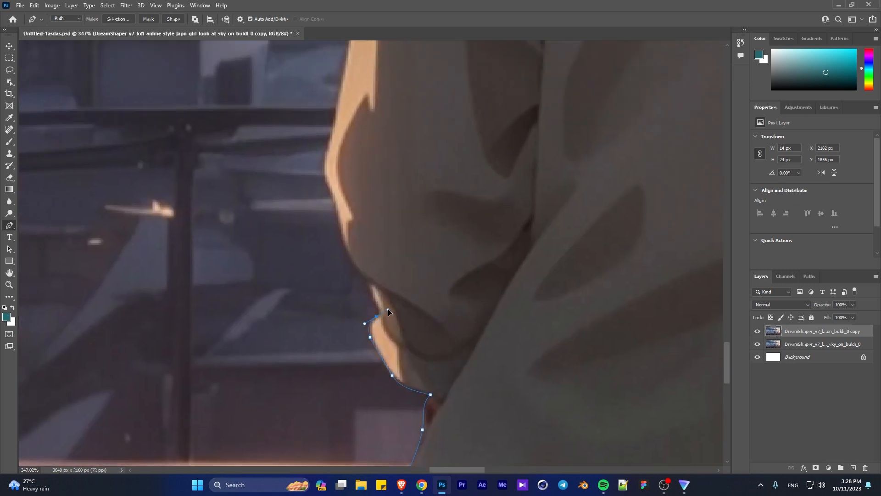
{"action": "left_click", "coordinate": [370, 285]}
{"action": "left_click", "coordinate": [367, 277]}
- Trace the outer edge of the left sleeve from above the cuff past the elbow
{"action": "scroll", "coordinate": [392, 253], "scroll_direction": "down", "scroll_amount": 2}
{"action": "left_click_drag", "start_coordinate": [392, 254], "coordinate": [509, 366]}
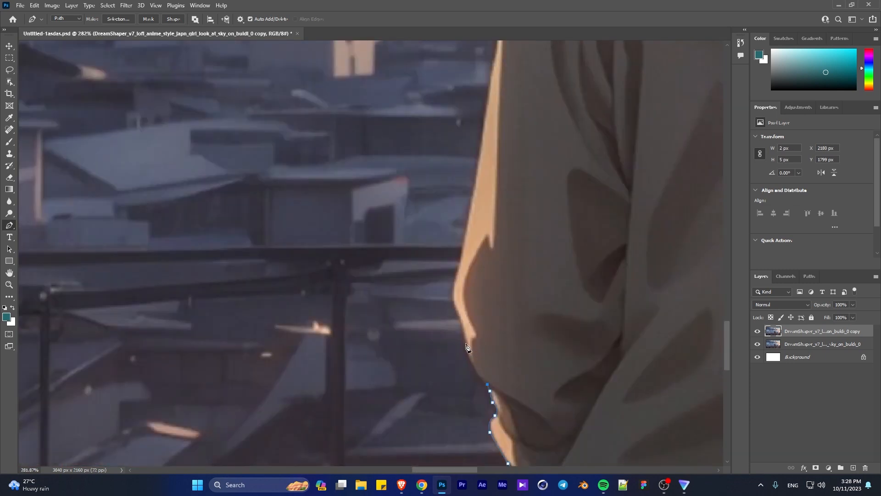
{"action": "left_click", "coordinate": [461, 321]}
{"action": "left_click", "coordinate": [453, 302]}
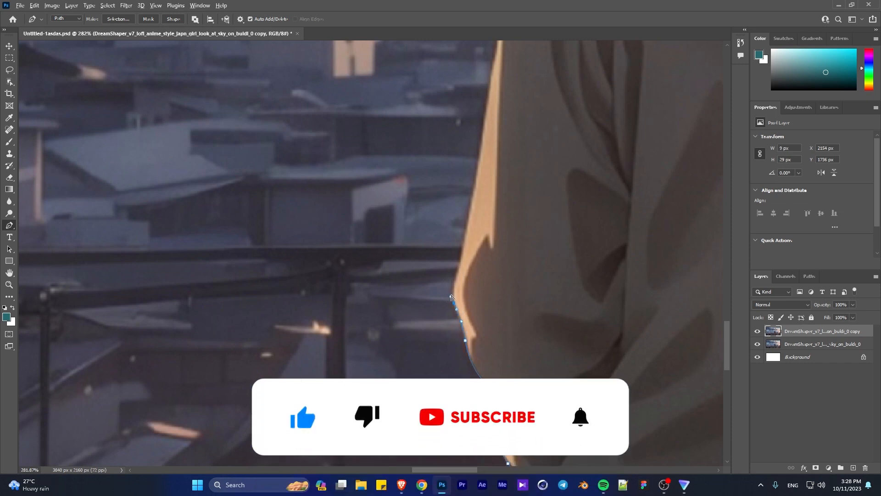
{"action": "left_click", "coordinate": [452, 288]}
{"action": "left_click_drag", "start_coordinate": [466, 242], "coordinate": [464, 244]}
{"action": "left_click_drag", "start_coordinate": [469, 209], "coordinate": [415, 350]}
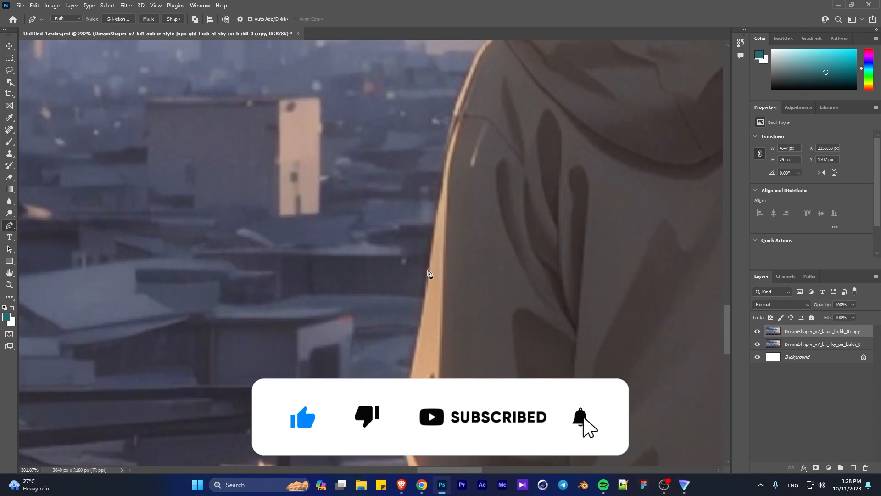
- Continue the path up the upper left sleeve and over the shoulder to the base of the hood
{"action": "left_click_drag", "start_coordinate": [429, 271], "coordinate": [434, 234]}
{"action": "left_click_drag", "start_coordinate": [447, 149], "coordinate": [370, 254]}
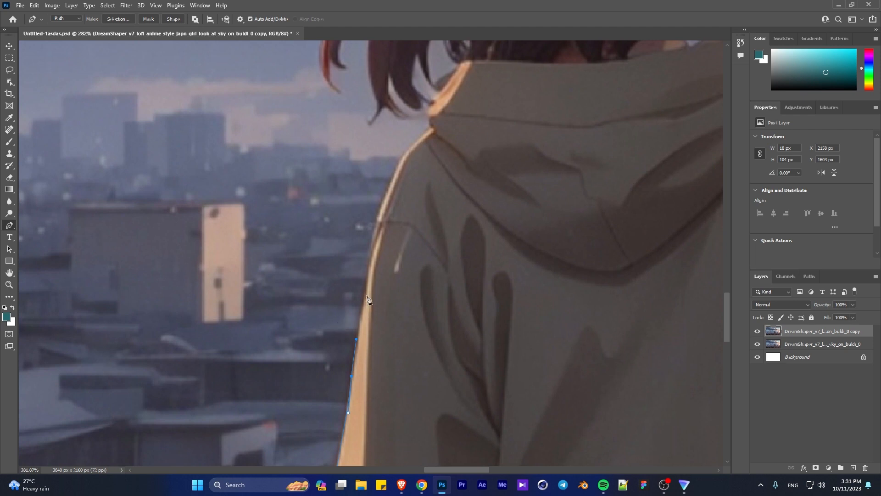
{"action": "left_click_drag", "start_coordinate": [379, 213], "coordinate": [380, 206]}
{"action": "left_click_drag", "start_coordinate": [397, 165], "coordinate": [333, 275]}
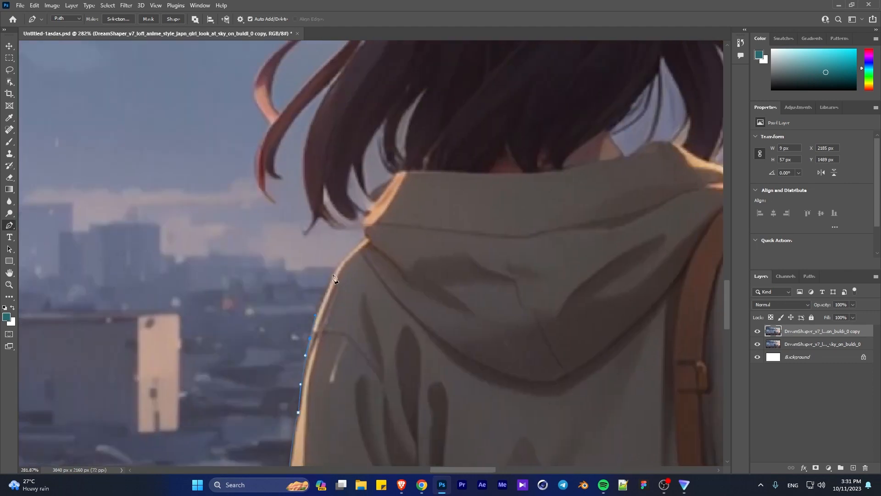
{"action": "left_click", "coordinate": [358, 247]}
{"action": "left_click", "coordinate": [365, 237]}
{"action": "left_click", "coordinate": [364, 228]}
- Trace the path from the hood into the gap between the hair tips just left of it
{"action": "scroll", "coordinate": [366, 230], "scroll_direction": "up", "scroll_amount": 5}
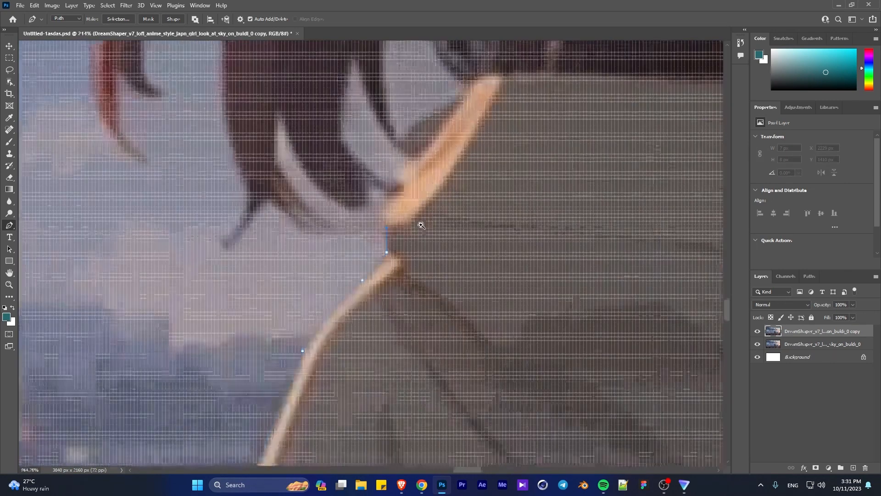
{"action": "scroll", "coordinate": [421, 224], "scroll_direction": "down", "scroll_amount": 10}
{"action": "left_click_drag", "start_coordinate": [435, 261], "coordinate": [353, 305]}
{"action": "scroll", "coordinate": [353, 305], "scroll_direction": "up", "scroll_amount": 3}
{"action": "left_click", "coordinate": [297, 318]}
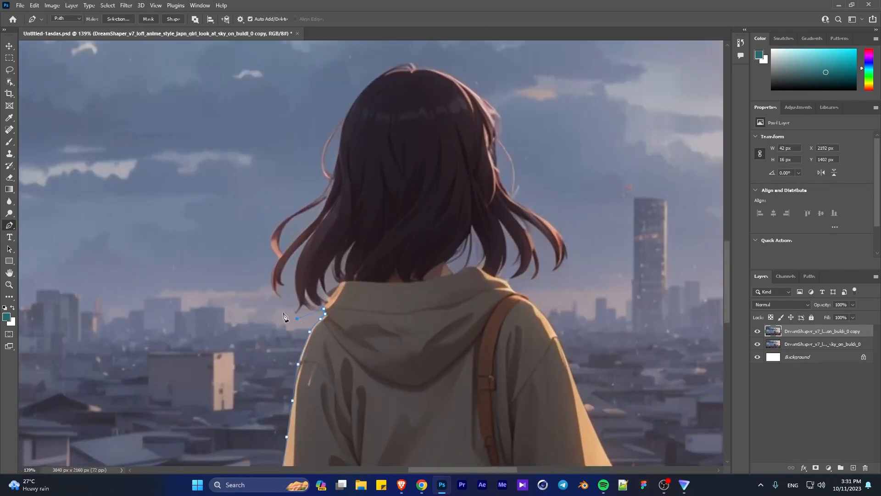
{"action": "scroll", "coordinate": [325, 317], "scroll_direction": "up", "scroll_amount": 6}
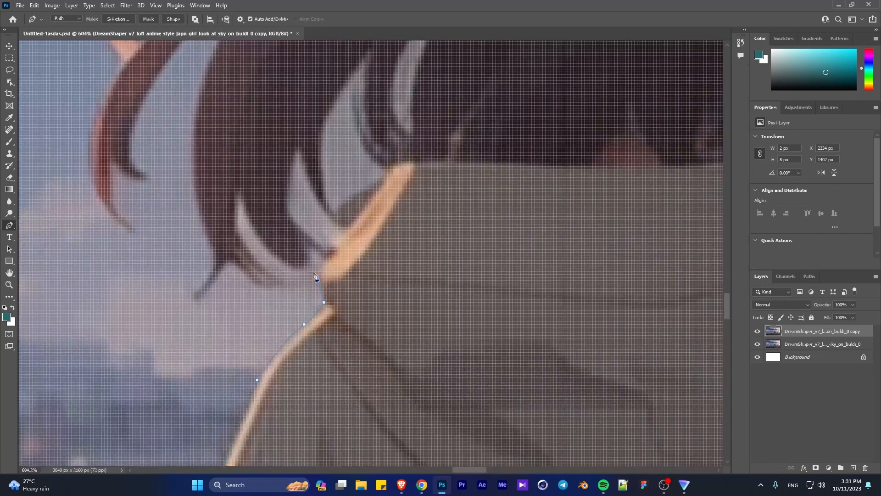
{"action": "left_click", "coordinate": [256, 235]}
{"action": "left_click", "coordinate": [251, 227]}
{"action": "left_click", "coordinate": [268, 274]}
{"action": "left_click", "coordinate": [282, 283]}
- Trace around the pointed tip of the lowest left hair lock and up its outer edge
{"action": "left_click_drag", "start_coordinate": [246, 274], "coordinate": [209, 270]}
{"action": "left_click", "coordinate": [193, 293]}
{"action": "left_click_drag", "start_coordinate": [208, 237], "coordinate": [199, 221]}
{"action": "scroll", "coordinate": [201, 222], "scroll_direction": "down", "scroll_amount": 2}
{"action": "left_click_drag", "start_coordinate": [217, 178], "coordinate": [271, 316]}
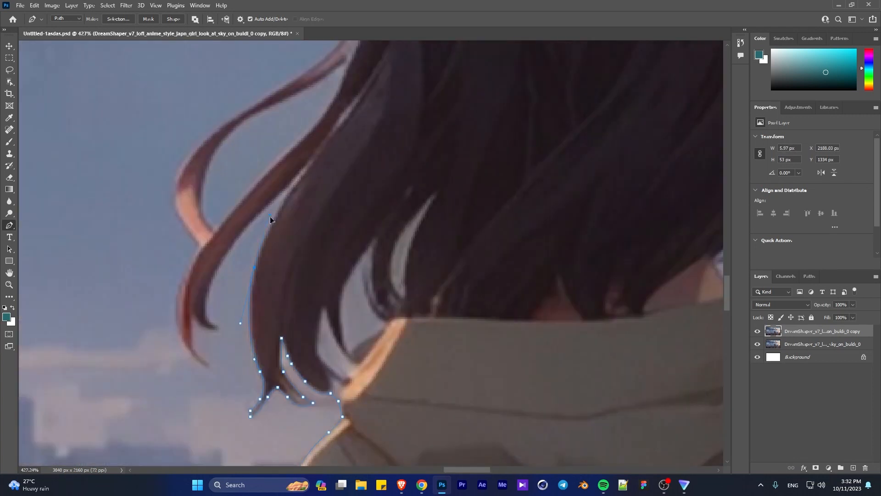
{"action": "left_click_drag", "start_coordinate": [302, 176], "coordinate": [303, 175]}
{"action": "left_click", "coordinate": [309, 164]}
- Trace the inner edge and both pointed tips of the next curled hair strand on the left
{"action": "left_click_drag", "start_coordinate": [250, 222], "coordinate": [238, 239]}
{"action": "left_click_drag", "start_coordinate": [207, 293], "coordinate": [202, 363]}
{"action": "left_click", "coordinate": [207, 311]}
{"action": "left_click", "coordinate": [213, 322]}
{"action": "left_click", "coordinate": [221, 329], "text": "alt"}
{"action": "left_click", "coordinate": [197, 351], "text": "alt"}
{"action": "left_click_drag", "start_coordinate": [211, 369], "coordinate": [213, 374]}
{"action": "left_click", "coordinate": [211, 369], "text": "alt"}
- Trace the outer edge of the curled left strand up to the thin looped strand
{"action": "left_click_drag", "start_coordinate": [195, 254], "coordinate": [324, 343]}
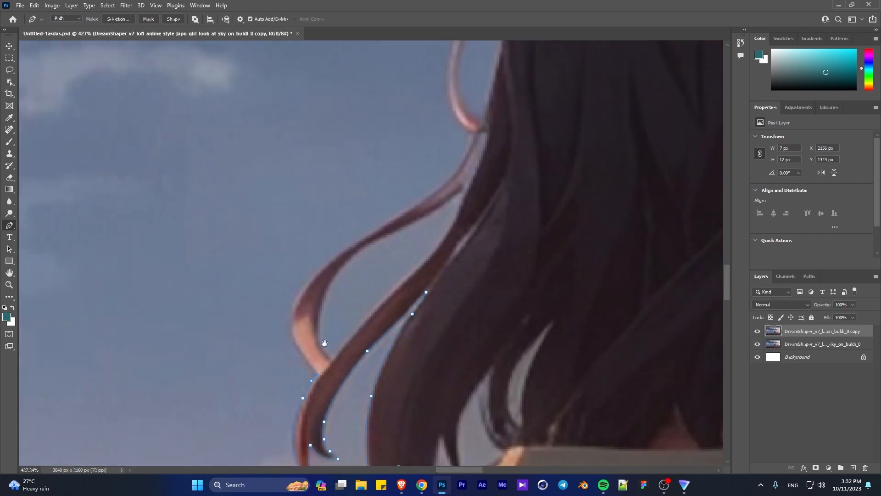
{"action": "scroll", "coordinate": [294, 345], "scroll_direction": "up", "scroll_amount": 3}
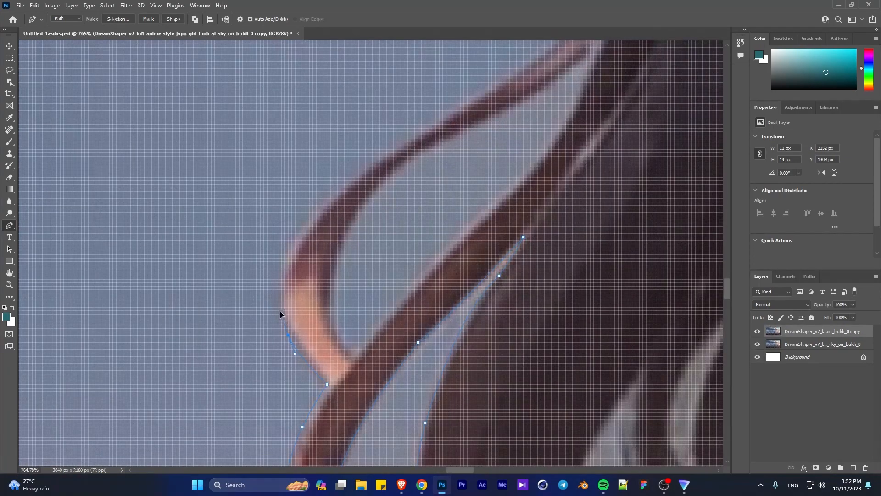
{"action": "scroll", "coordinate": [303, 234], "scroll_direction": "down", "scroll_amount": 3}
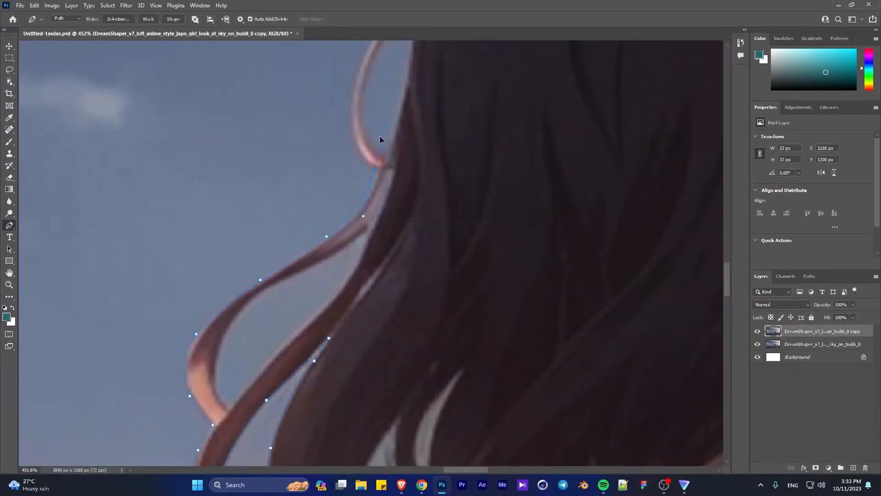
{"action": "scroll", "coordinate": [320, 289], "scroll_direction": "down", "scroll_amount": 3}
{"action": "left_click_drag", "start_coordinate": [380, 139], "coordinate": [352, 220]}
- Trace the path around the thin looped hair strand on the left up to the side of the head
{"action": "scroll", "coordinate": [315, 293], "scroll_direction": "up", "scroll_amount": 3}
{"action": "left_click_drag", "start_coordinate": [338, 236], "coordinate": [364, 198]}
{"action": "left_click", "coordinate": [380, 183]}
{"action": "left_click_drag", "start_coordinate": [434, 140], "coordinate": [380, 275]}
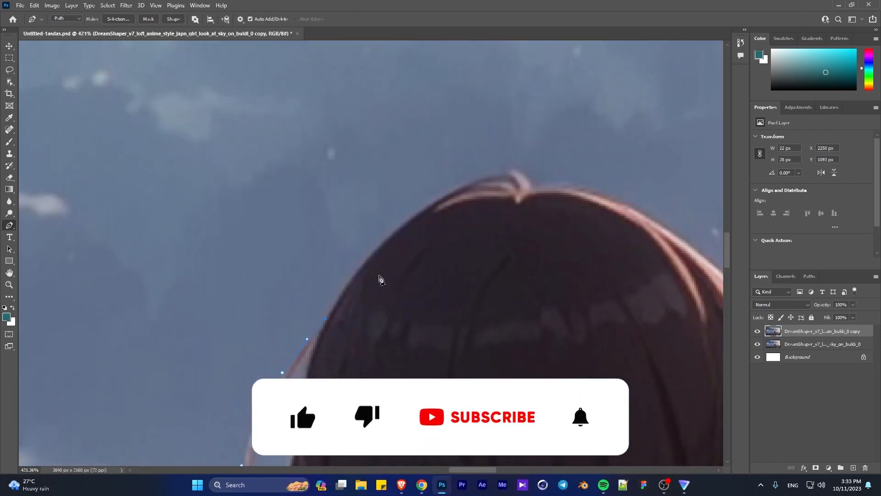
- Trace the path over the crown of the head, around the small tuft, and down the upper right hairline
{"action": "left_click_drag", "start_coordinate": [404, 222], "coordinate": [431, 202]}
{"action": "left_click_drag", "start_coordinate": [510, 167], "coordinate": [543, 183]}
{"action": "left_click_drag", "start_coordinate": [676, 243], "coordinate": [446, 239]}
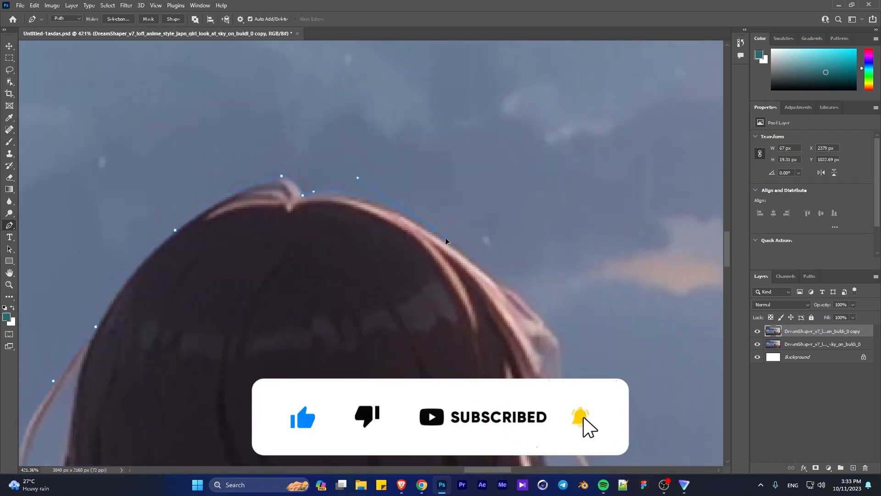
{"action": "left_click_drag", "start_coordinate": [519, 304], "coordinate": [532, 304]}
{"action": "left_click_drag", "start_coordinate": [498, 272], "coordinate": [522, 291]}
{"action": "left_click", "coordinate": [560, 330]}
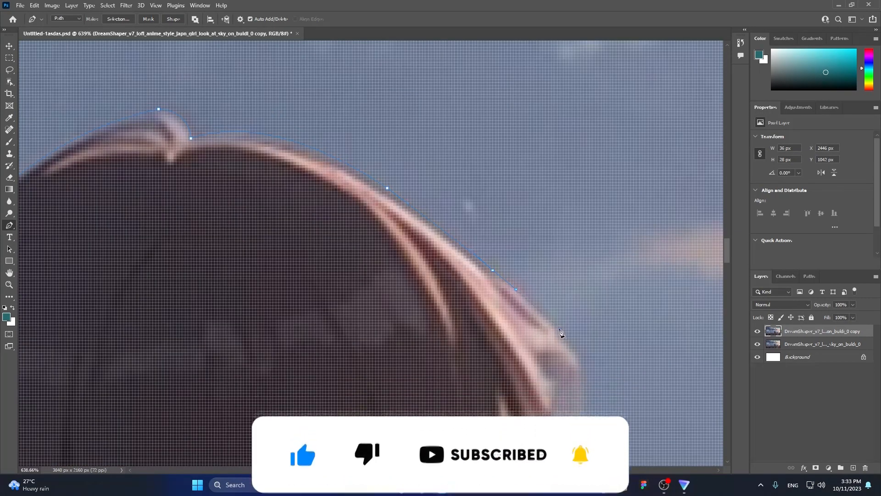
- Trace the flyaway hair on the right side of the head, undoing a misplaced anchor
{"action": "left_click_drag", "start_coordinate": [563, 348], "coordinate": [598, 375]}
{"action": "left_click", "coordinate": [559, 326]}
{"action": "left_click_drag", "start_coordinate": [598, 372], "coordinate": [571, 367]}
{"action": "left_click_drag", "start_coordinate": [585, 367], "coordinate": [512, 240]}
{"action": "key", "text": "ctrl+z"}
{"action": "left_click_drag", "start_coordinate": [422, 194], "coordinate": [425, 199]}
{"action": "scroll", "coordinate": [526, 282], "scroll_direction": "down", "scroll_amount": 2}
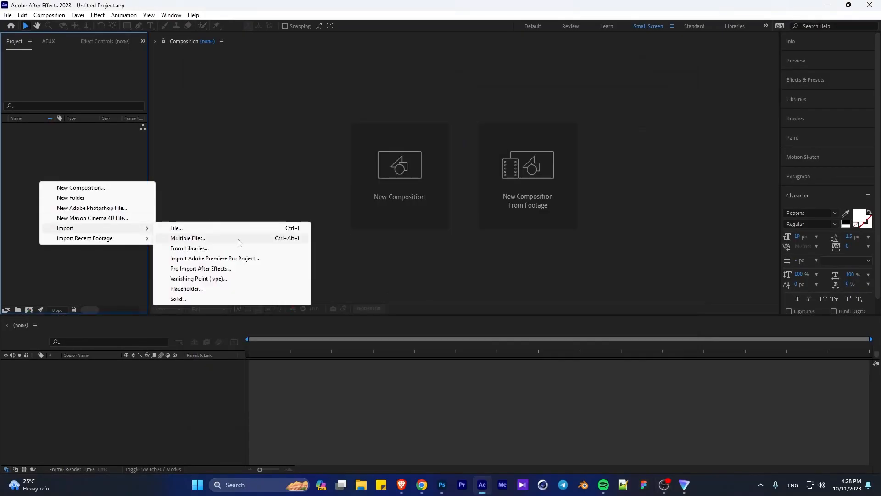
- Switch to After Effects, import the layered asaa Photoshop file as a composition, and open that composition
{"action": "left_click", "coordinate": [173, 228]}
{"action": "scroll", "coordinate": [45, 128], "scroll_direction": "down", "scroll_amount": 3}
{"action": "left_click", "coordinate": [45, 126]}
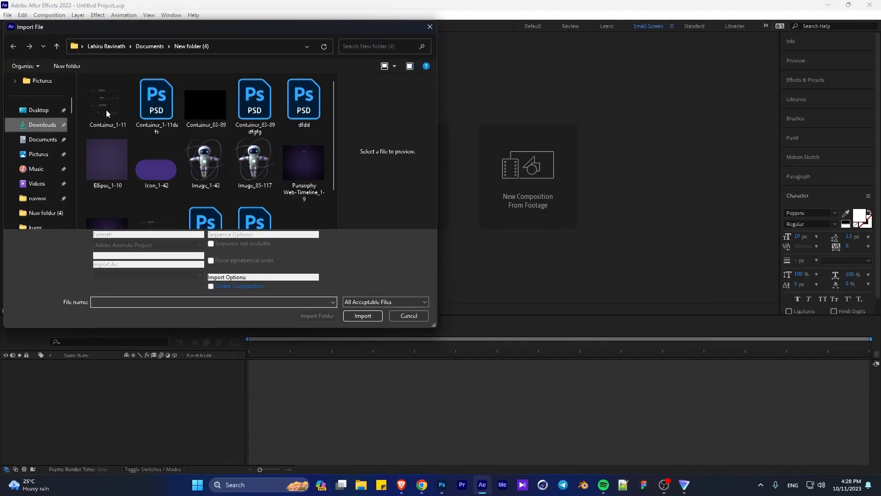
{"action": "double_click", "coordinate": [106, 110]}
{"action": "left_click", "coordinate": [430, 133]}
{"action": "left_click", "coordinate": [440, 162]}
{"action": "left_click", "coordinate": [417, 237]}
{"action": "double_click", "coordinate": [40, 128]}
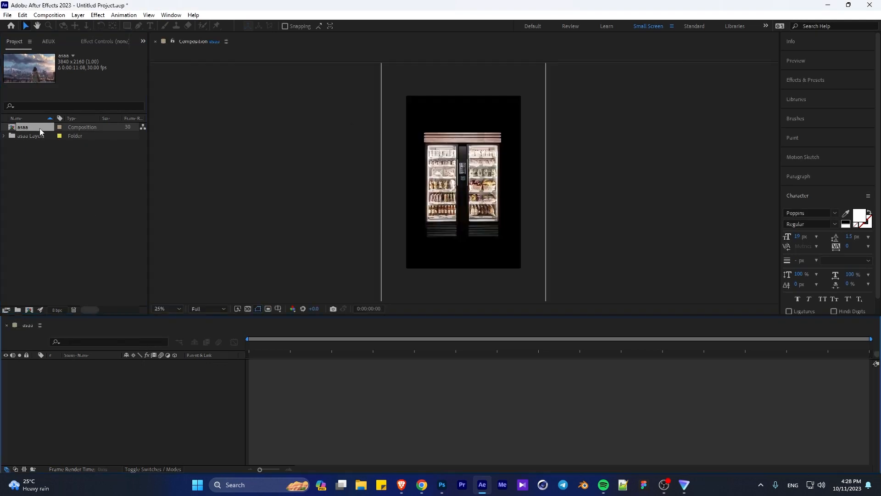
- Create a white solid layer at the top of the asaa composition
{"action": "right_click", "coordinate": [81, 427]}
{"action": "mouse_move", "coordinate": [133, 314]}
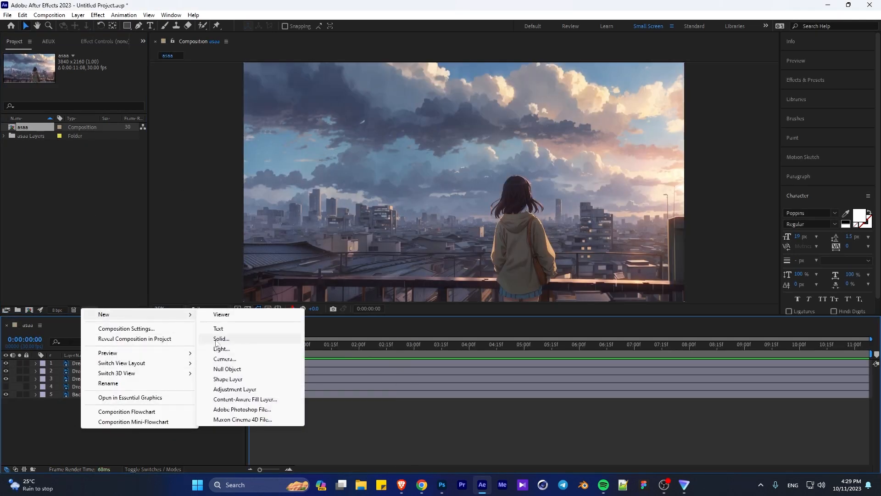
{"action": "left_click", "coordinate": [220, 339]}
{"action": "key", "text": "Return"}
- Find the CC Rainfall effect and apply it to the white solid layer
{"action": "left_click", "coordinate": [820, 81]}
{"action": "left_click", "coordinate": [815, 95]}
{"action": "type", "text": "rai"}
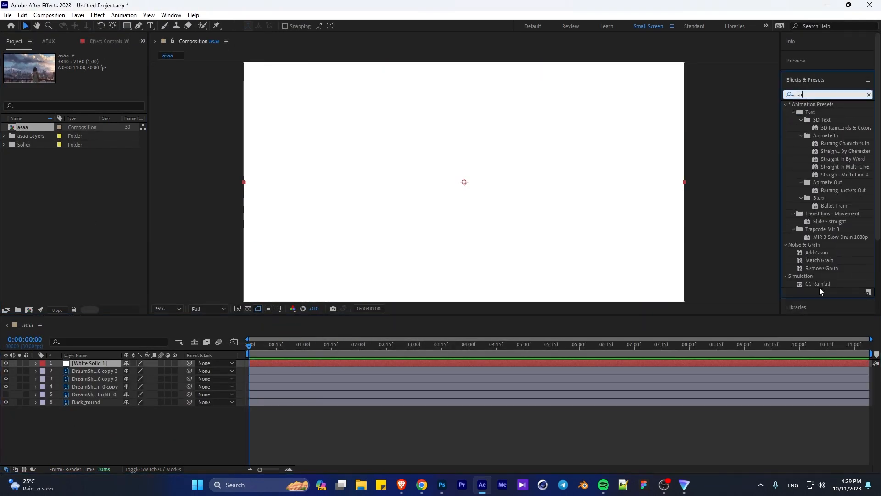
{"action": "double_click", "coordinate": [819, 284]}
- Turn off Composite With Original for CC Rainfall and set the rain opacity to 20
{"action": "left_click", "coordinate": [103, 149]}
{"action": "left_click", "coordinate": [59, 203]}
{"action": "left_click", "coordinate": [84, 157]}
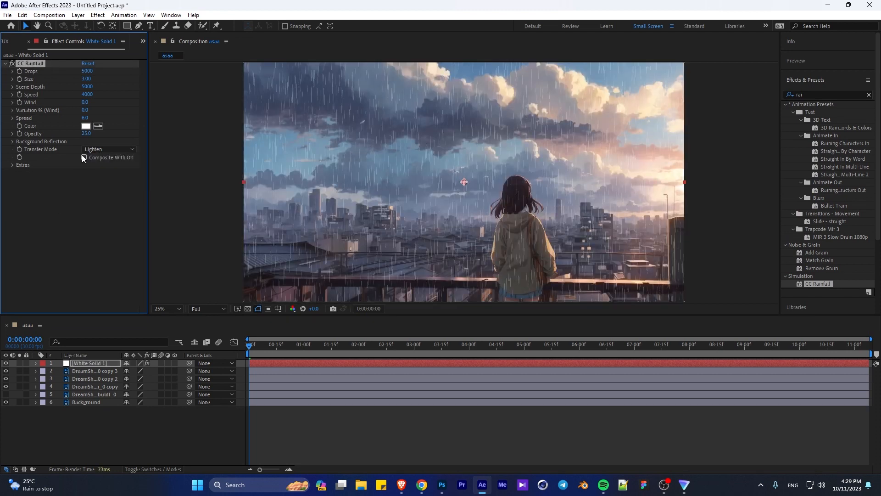
{"action": "left_click", "coordinate": [83, 157]}
{"action": "left_click", "coordinate": [83, 157]}
{"action": "left_click_drag", "start_coordinate": [86, 134], "coordinate": [107, 134]}
{"action": "left_click", "coordinate": [86, 134]}
{"action": "type", "text": "20"}
- Change the blending mode of the white solid layer and preview the rain animation
{"action": "right_click", "coordinate": [83, 362]}
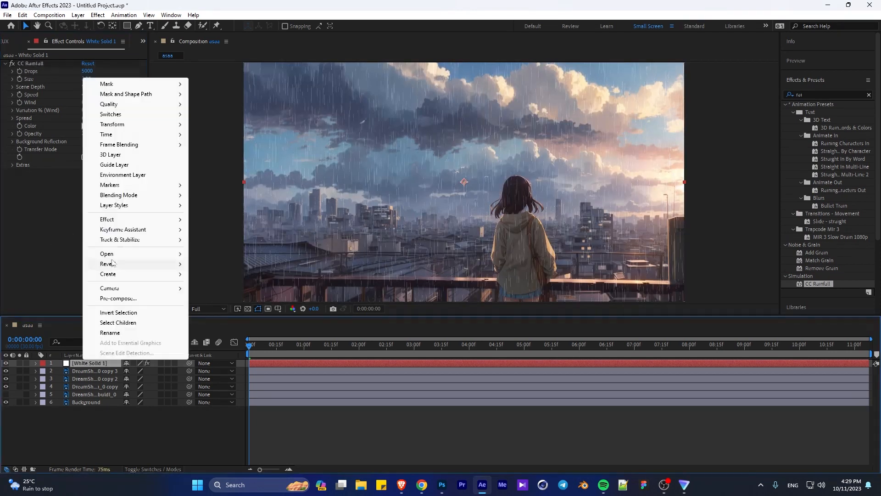
{"action": "mouse_move", "coordinate": [134, 194]}
{"action": "left_click", "coordinate": [207, 206]}
{"action": "key", "text": "space"}
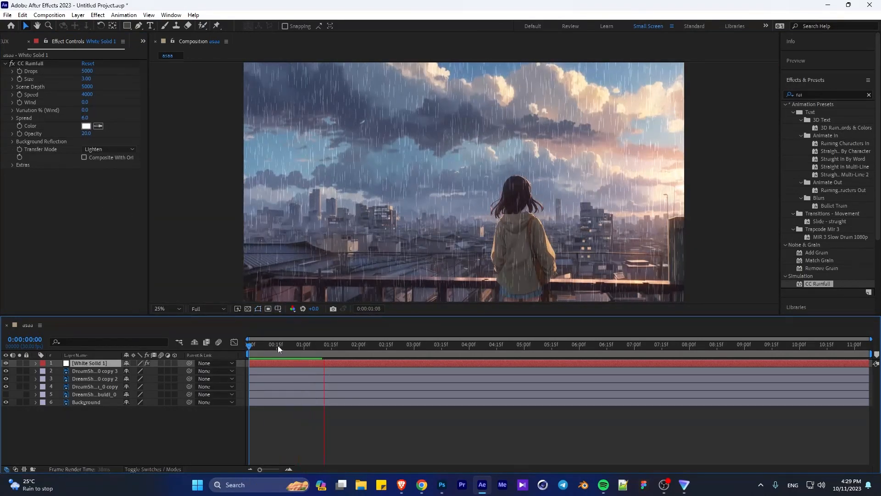
{"action": "left_click", "coordinate": [278, 345]}
- Set the CC Rainfall opacity to 10
{"action": "left_click", "coordinate": [86, 133]}
{"action": "type", "text": "10"}
{"action": "key", "text": "Return"}
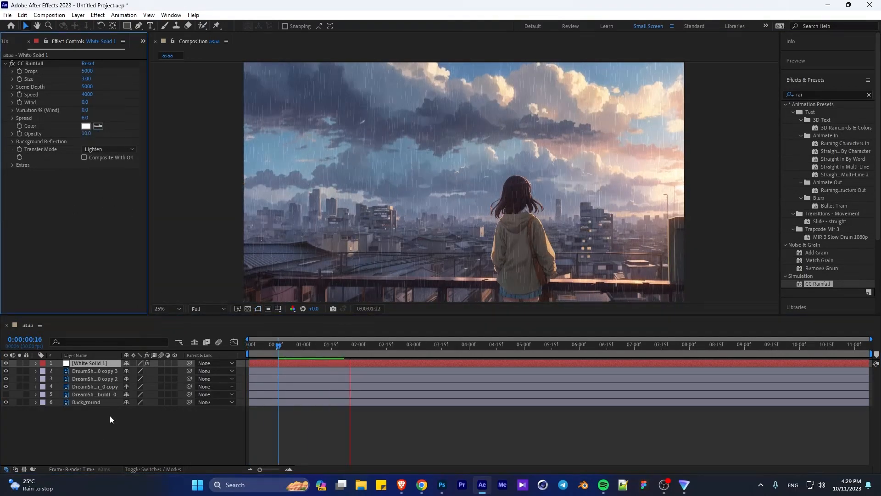
- Set the composition's duration to 0:00:20:00 in its settings
{"action": "key", "text": "ctrl+k"}
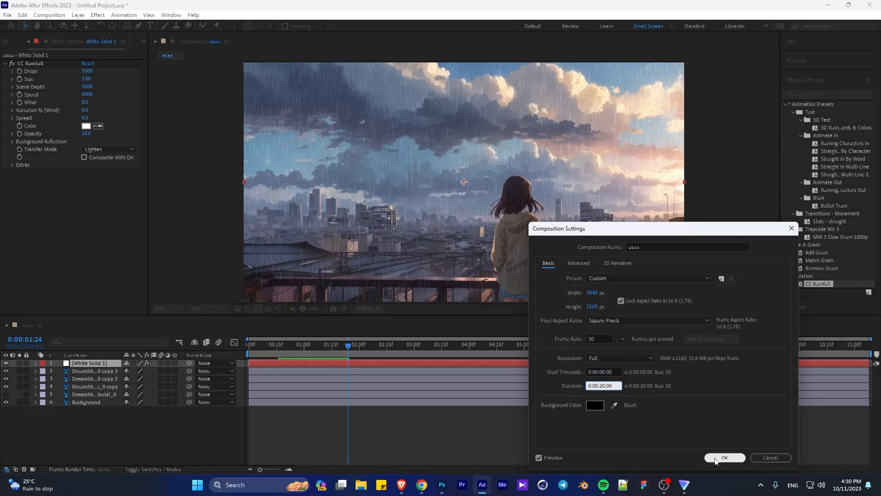
{"action": "left_click", "coordinate": [723, 457]}
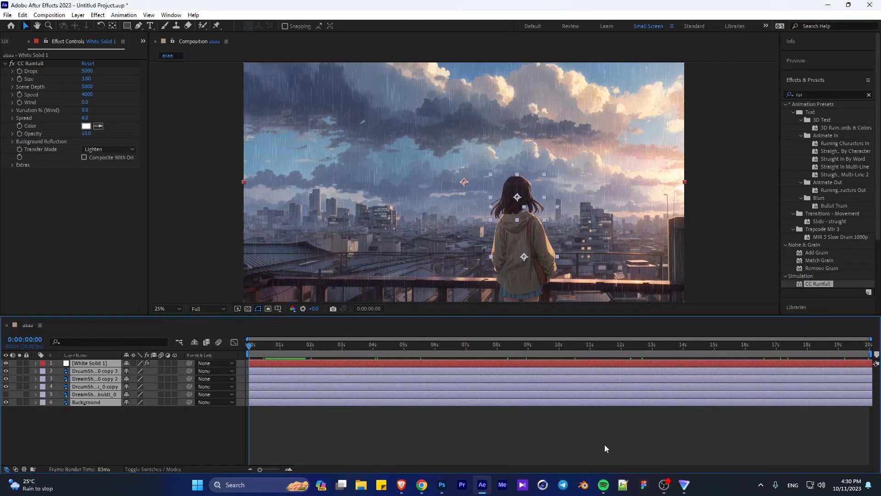
- Lengthen the composition to 30 seconds, extend all layers to its end and check the last frames
{"action": "left_click", "coordinate": [605, 445]}
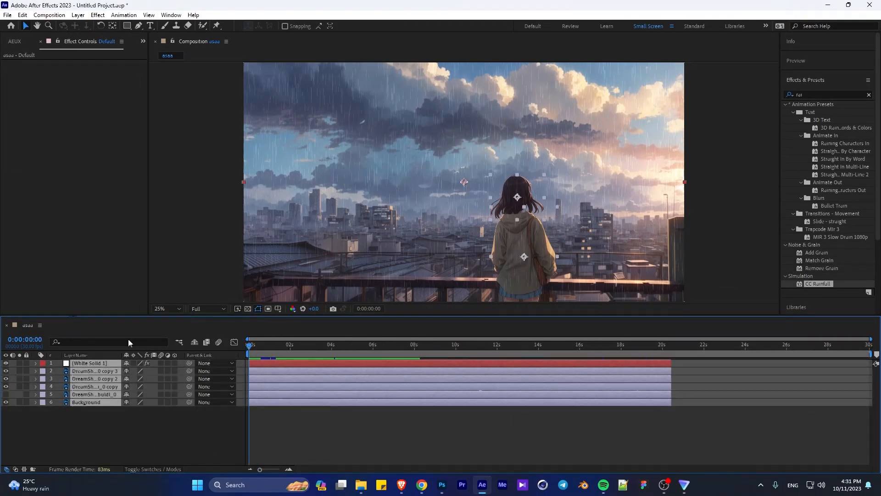
{"action": "left_click_drag", "start_coordinate": [671, 402], "coordinate": [871, 402]}
{"action": "left_click", "coordinate": [841, 414]}
{"action": "left_click_drag", "start_coordinate": [843, 346], "coordinate": [848, 352]}
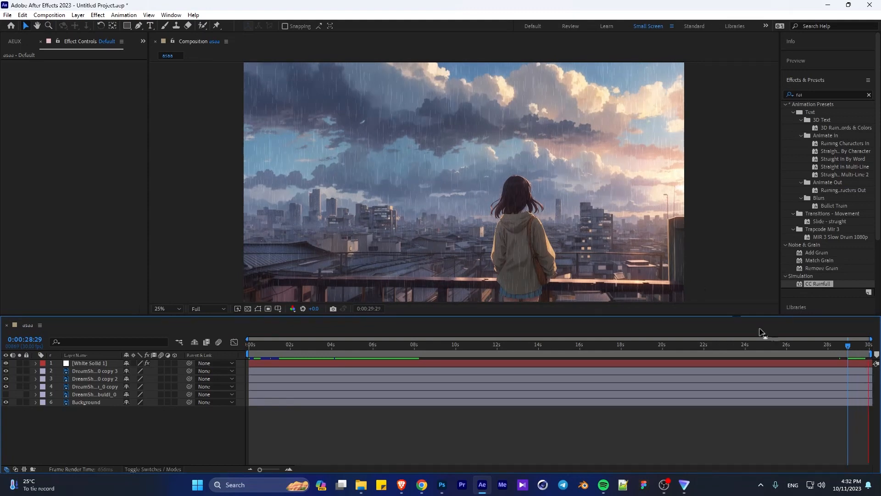
- Move the white solid rain layer below the two girl cutout layers and preview the animation
{"action": "left_click_drag", "start_coordinate": [89, 363], "coordinate": [101, 384]}
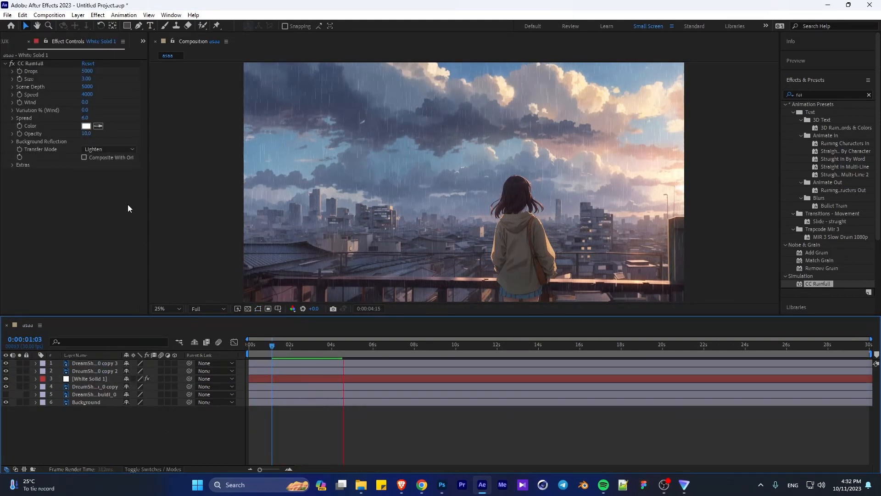
{"action": "key", "text": "space"}
{"action": "left_click_drag", "start_coordinate": [336, 344], "coordinate": [174, 263]}
{"action": "key", "text": "space"}
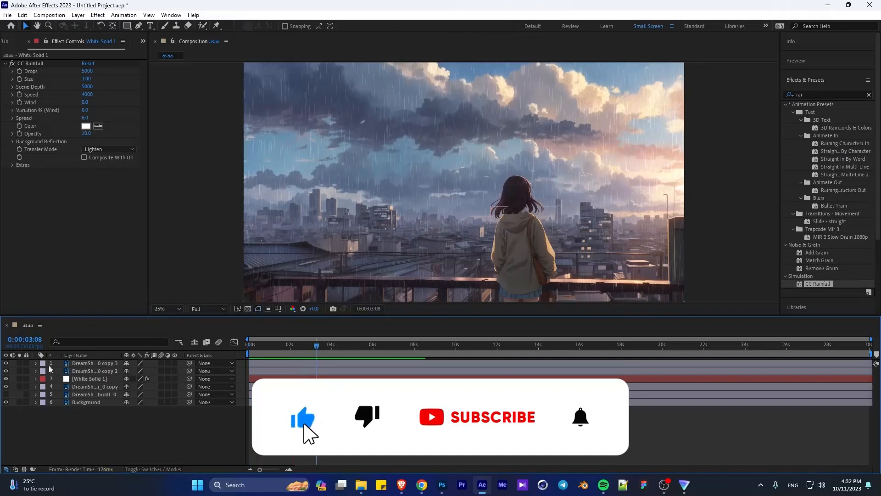
- Pre-compose the white solid rain layer as White Solid 1 Comp 1
{"action": "right_click", "coordinate": [91, 379]}
{"action": "left_click", "coordinate": [110, 292]}
{"action": "left_click", "coordinate": [458, 299]}
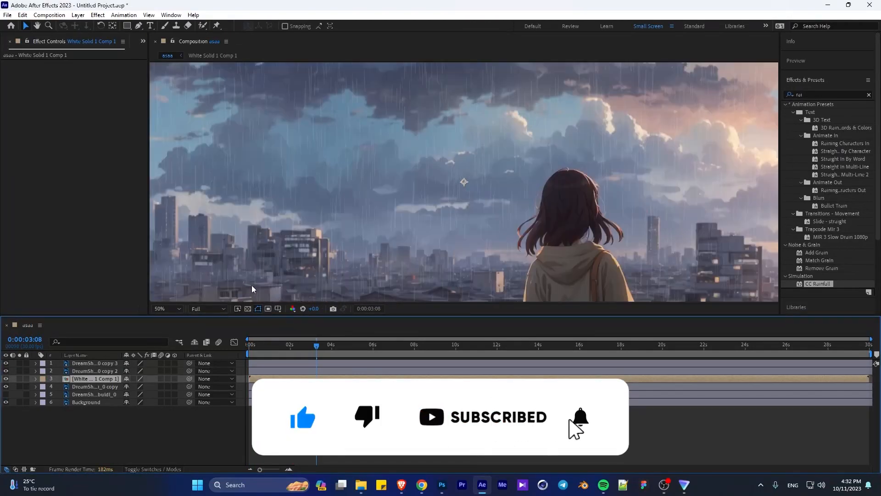
- Start a Pen tool mask on the rain precomposition, tracing the railing's upper edge from the image's left border to the girl
{"action": "left_click_drag", "start_coordinate": [252, 289], "coordinate": [445, 118]}
{"action": "key", "text": "g"}
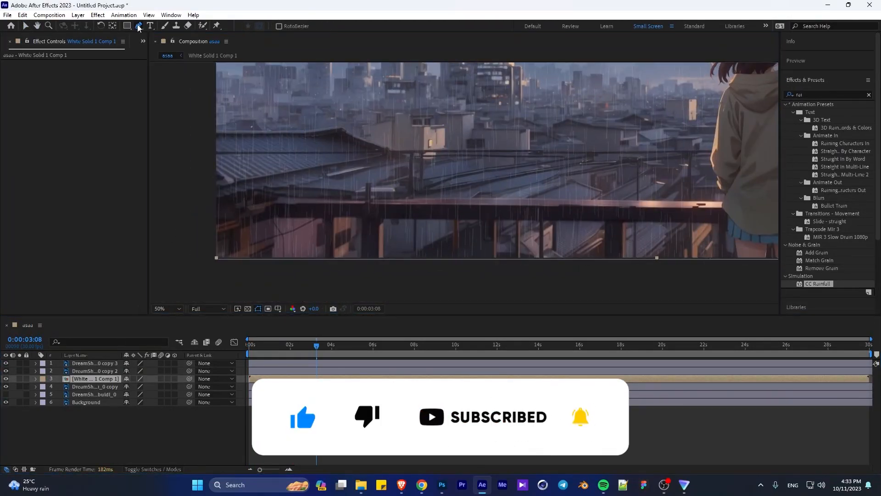
{"action": "left_click", "coordinate": [217, 199]}
{"action": "left_click", "coordinate": [249, 189]}
{"action": "left_click", "coordinate": [278, 197]}
{"action": "left_click", "coordinate": [426, 198]}
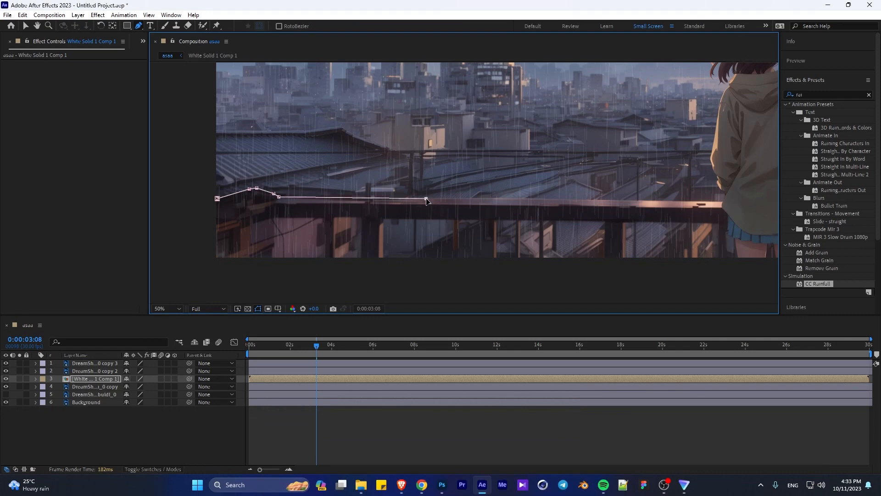
{"action": "left_click", "coordinate": [621, 201]}
{"action": "left_click", "coordinate": [723, 202]}
- Continue the mask path along the railing behind the girl and around the pillar at the image's right border
{"action": "left_click_drag", "start_coordinate": [724, 202], "coordinate": [274, 225]}
{"action": "left_click", "coordinate": [510, 229]}
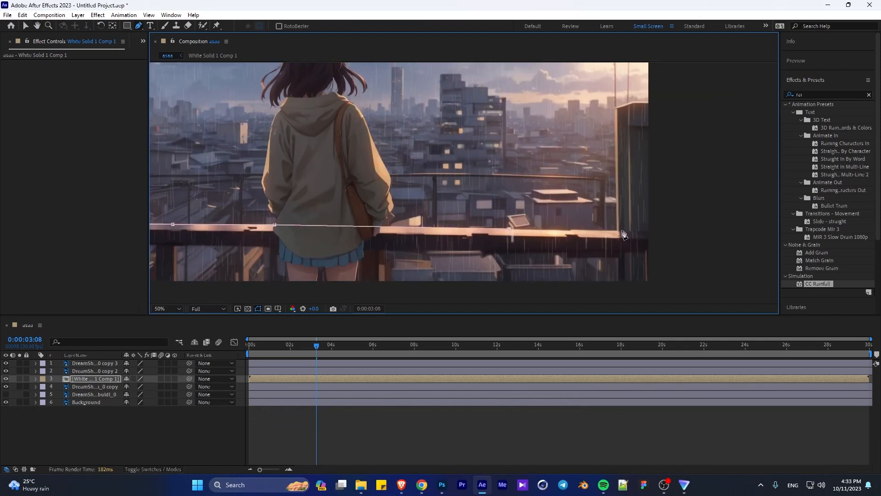
{"action": "left_click", "coordinate": [618, 230]}
{"action": "left_click", "coordinate": [615, 108]}
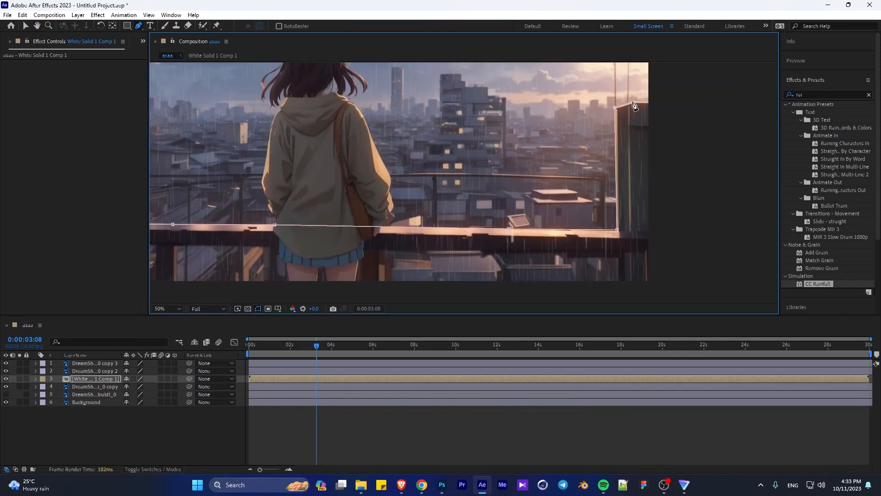
{"action": "left_click", "coordinate": [669, 257]}
{"action": "left_click", "coordinate": [649, 255]}
{"action": "left_click", "coordinate": [669, 293]}
- Close the rain mask by running its path outside the frame around the sky and back to the railing's left end
{"action": "left_click_drag", "start_coordinate": [578, 276], "coordinate": [662, 244]}
{"action": "scroll", "coordinate": [597, 255], "scroll_direction": "down", "scroll_amount": 2}
{"action": "scroll", "coordinate": [677, 275], "scroll_direction": "down", "scroll_amount": 2}
{"action": "left_click", "coordinate": [576, 77]}
{"action": "left_click", "coordinate": [454, 83]}
{"action": "left_click", "coordinate": [346, 108]}
{"action": "left_click", "coordinate": [359, 191]}
{"action": "left_click", "coordinate": [386, 185]}
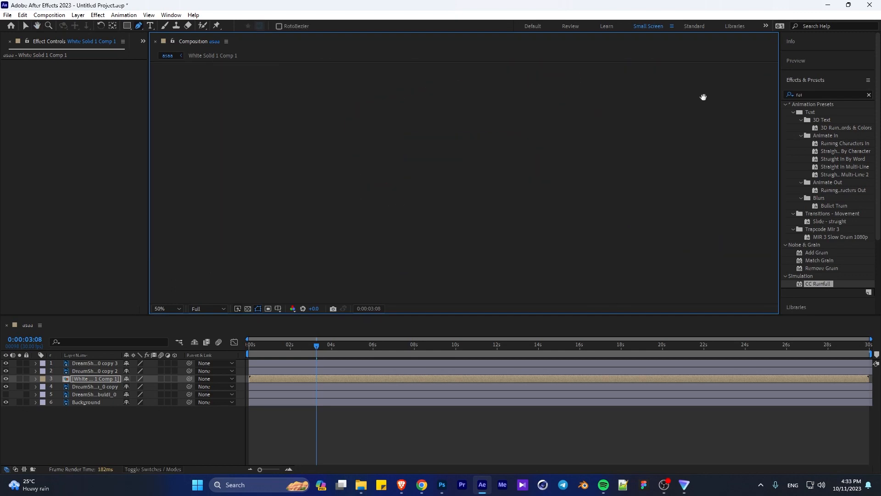
{"action": "left_click", "coordinate": [360, 210]}
{"action": "left_click", "coordinate": [409, 204]}
- Draw a mask around the leftmost opening beneath the railing on the rain precomposition
{"action": "left_click_drag", "start_coordinate": [412, 230], "coordinate": [290, 243]}
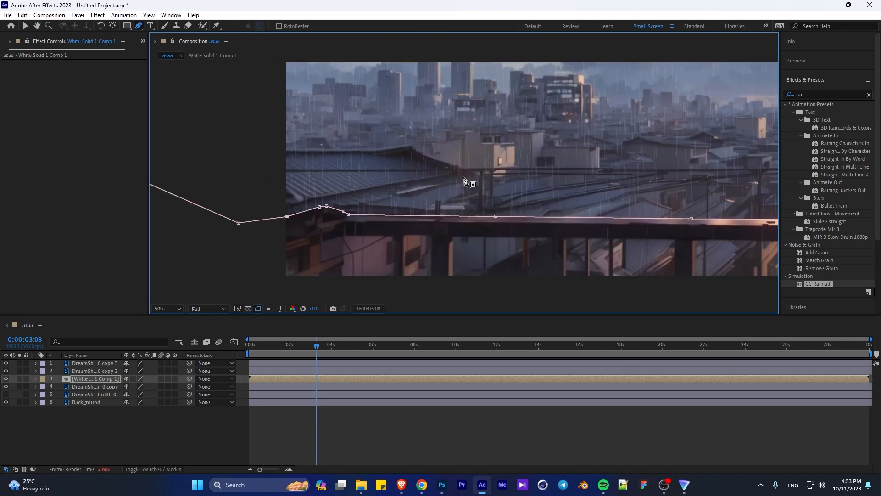
{"action": "left_click", "coordinate": [321, 242]}
{"action": "left_click", "coordinate": [344, 236]}
{"action": "left_click", "coordinate": [276, 279]}
{"action": "left_click", "coordinate": [278, 253]}
{"action": "left_click", "coordinate": [287, 251]}
{"action": "left_click", "coordinate": [321, 243]}
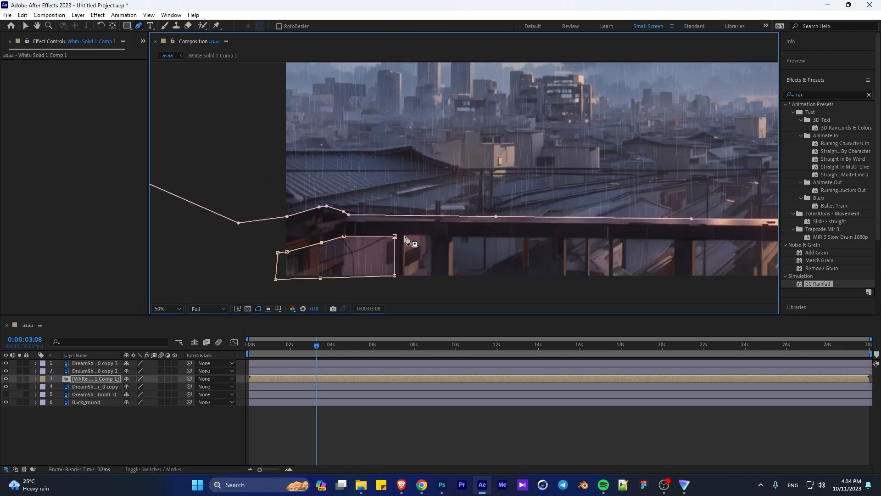
- Mask the narrow second opening and the wider third opening beneath the railing
{"action": "left_click", "coordinate": [405, 278]}
{"action": "left_click", "coordinate": [404, 235]}
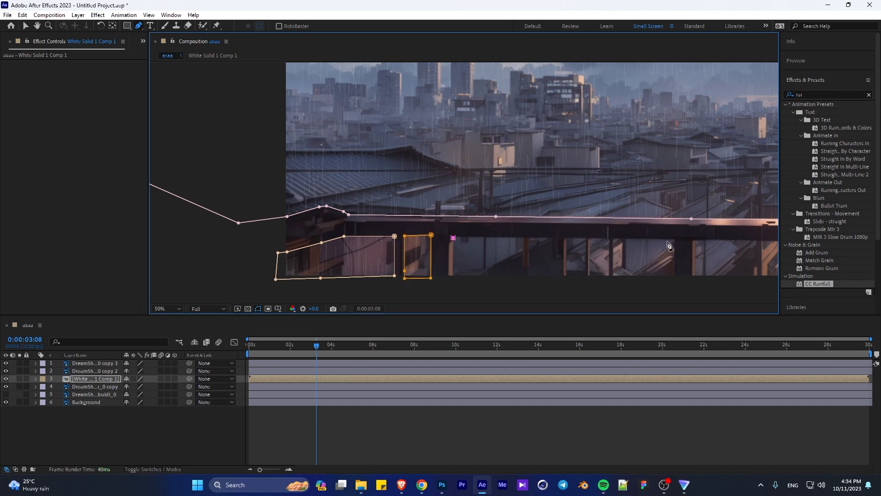
{"action": "left_click", "coordinate": [552, 239]}
{"action": "left_click", "coordinate": [552, 283]}
{"action": "left_click", "coordinate": [467, 284]}
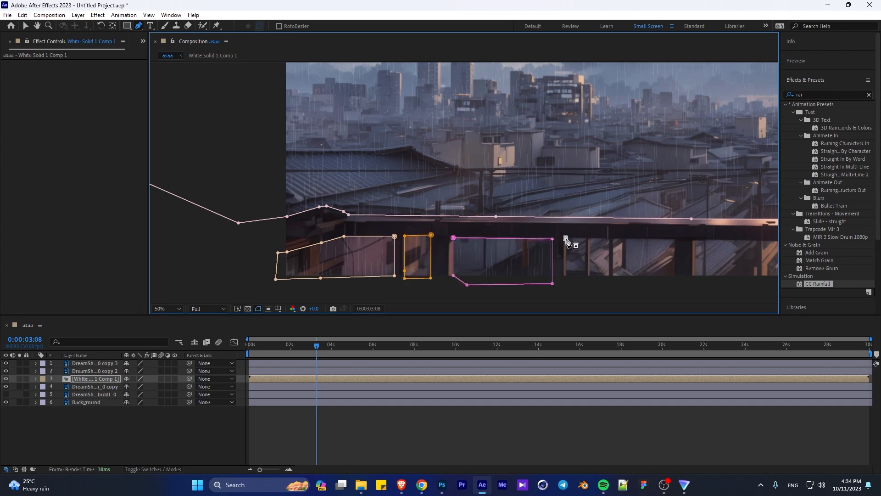
- Mask the fourth opening beneath the railing with a closed path extending below the frame
{"action": "left_click", "coordinate": [681, 239]}
{"action": "left_click", "coordinate": [680, 297]}
{"action": "left_click", "coordinate": [583, 286]}
{"action": "left_click", "coordinate": [566, 276]}
{"action": "left_click", "coordinate": [566, 238]}
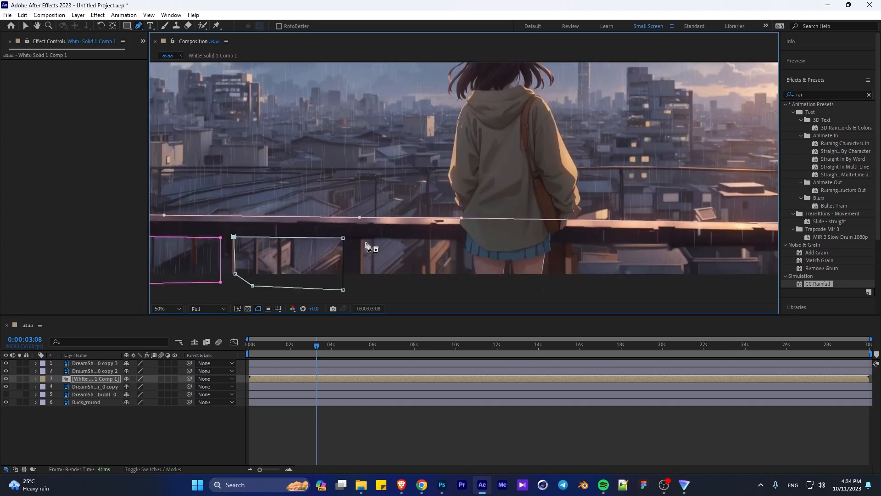
- Mask the openings beneath the railing on either side of the girl's legs
{"action": "left_click", "coordinate": [449, 240]}
{"action": "left_click", "coordinate": [450, 285]}
{"action": "left_click", "coordinate": [356, 290]}
{"action": "left_click", "coordinate": [364, 240]}
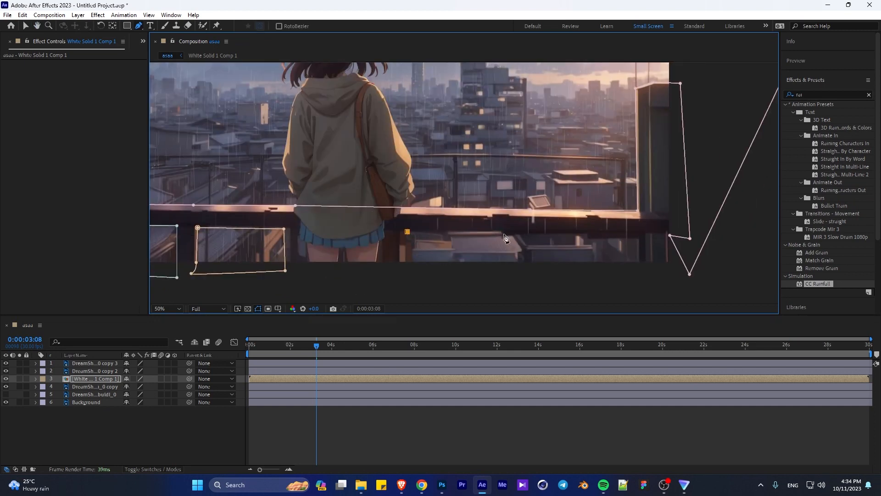
{"action": "left_click", "coordinate": [638, 234]}
{"action": "left_click", "coordinate": [404, 273]}
{"action": "left_click", "coordinate": [407, 232]}
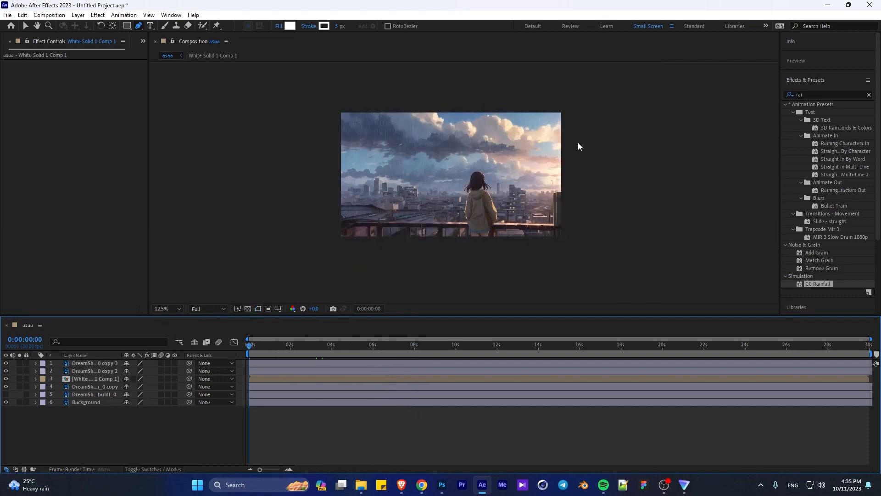
- Retouch the area beneath the railing on the city background copy layer with the Clone Stamp tool, and close its layer view
{"action": "double_click", "coordinate": [92, 387]}
{"action": "scroll", "coordinate": [526, 233], "scroll_direction": "up", "scroll_amount": 3}
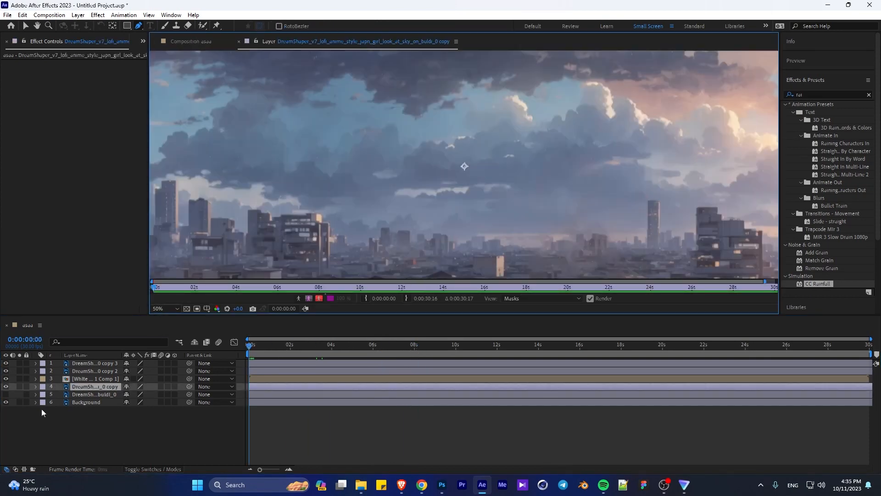
{"action": "left_click_drag", "start_coordinate": [564, 262], "coordinate": [283, 90]}
{"action": "key", "text": "space"}
{"action": "key", "text": "space"}
{"action": "left_click", "coordinate": [176, 26]}
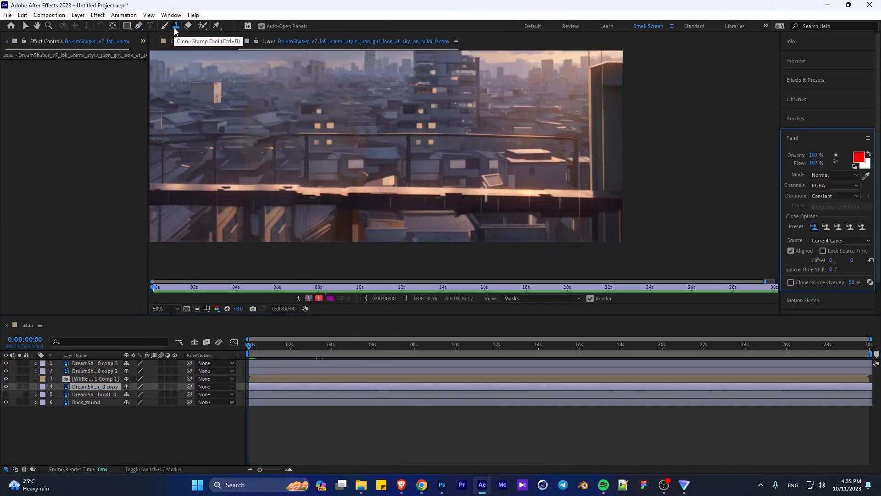
{"action": "left_click_drag", "start_coordinate": [390, 203], "coordinate": [391, 200]}
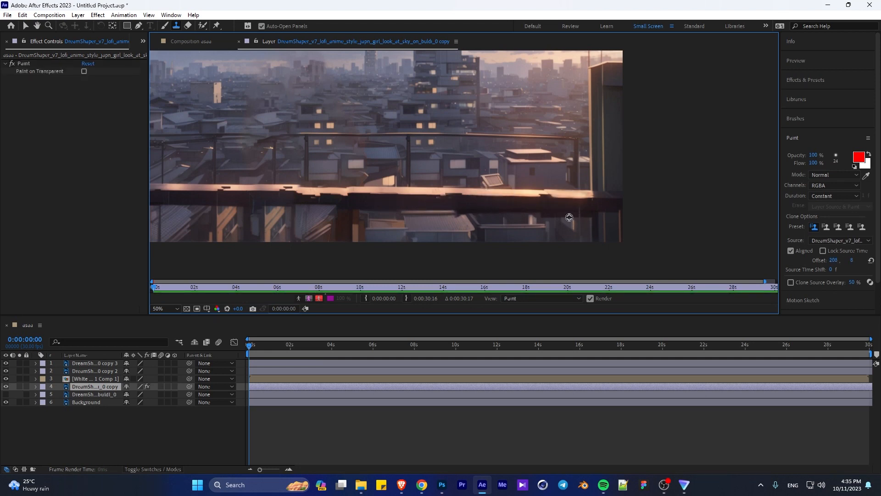
{"action": "left_click", "coordinate": [238, 41]}
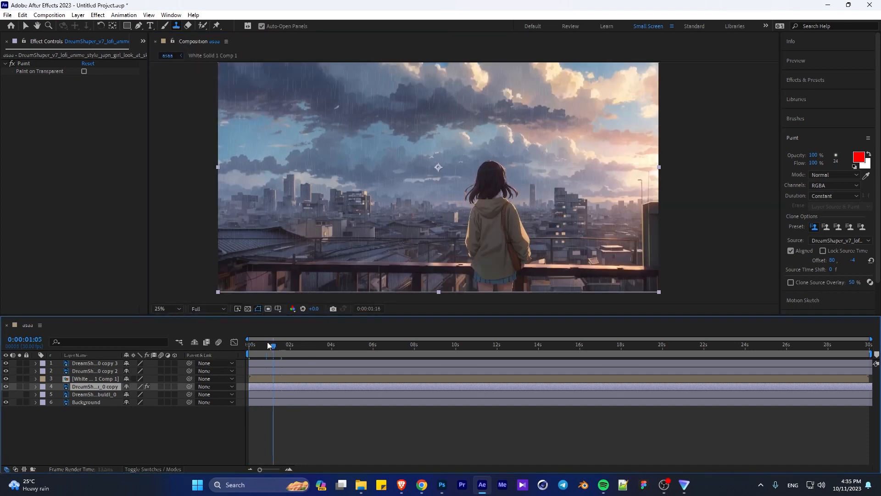
- Inspect the masked rain layer, and open White Solid 1 Comp 1 from the project with its CC Rainfall settings shown
{"action": "double_click", "coordinate": [85, 378]}
{"action": "key", "text": "space"}
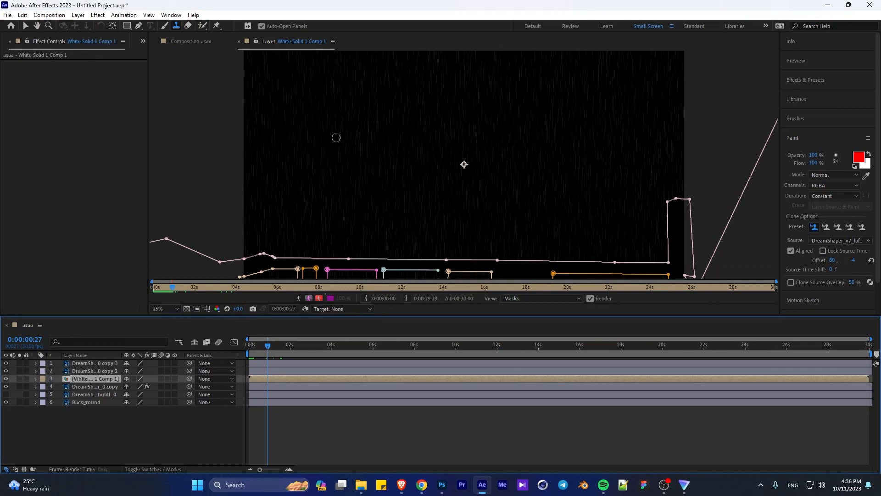
{"action": "left_click", "coordinate": [190, 40]}
{"action": "left_click", "coordinate": [144, 41]}
{"action": "left_click", "coordinate": [156, 50]}
{"action": "double_click", "coordinate": [23, 154]}
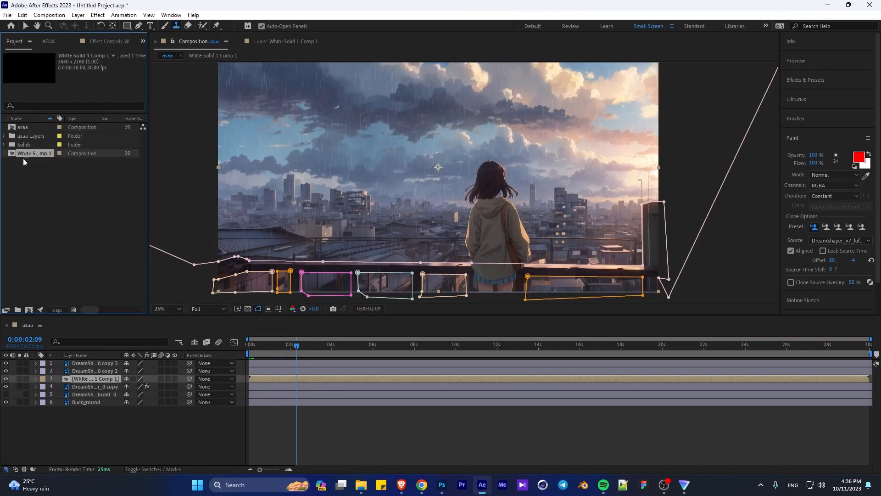
{"action": "key", "text": "space"}
{"action": "left_click", "coordinate": [94, 43]}
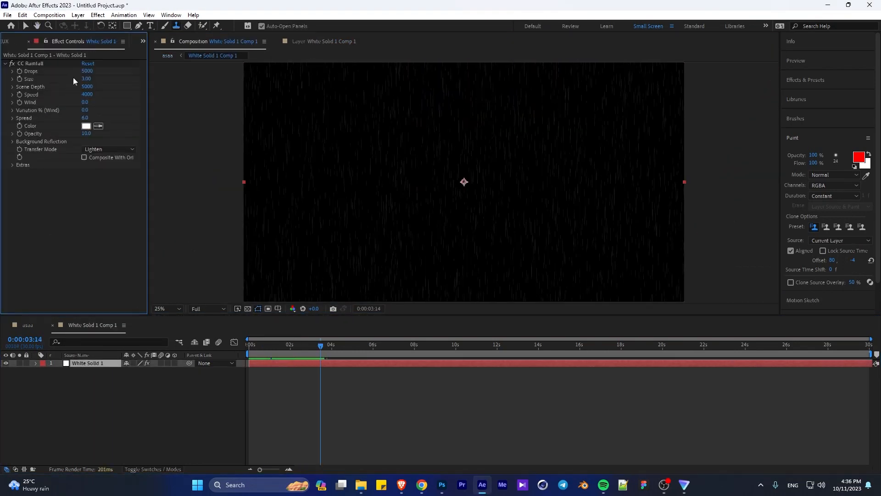
- Set the CC Rainfall speed to 2000 and preview the result in the main composition
{"action": "key", "text": "Return"}
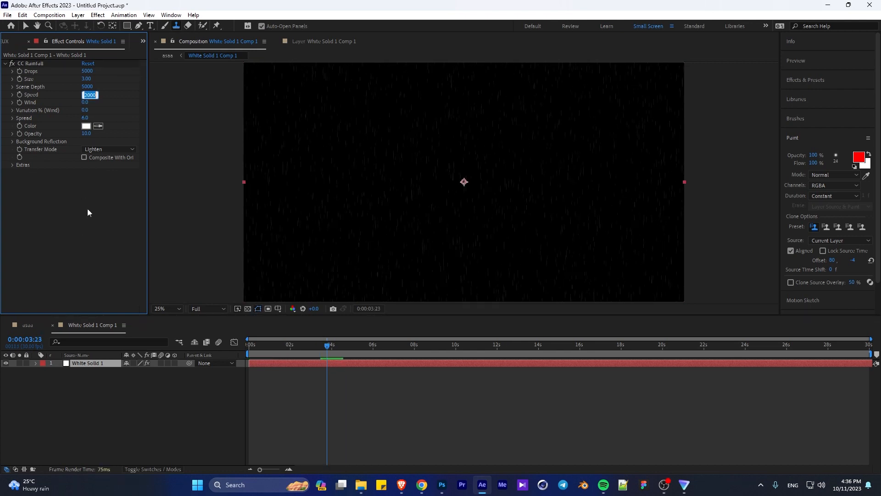
{"action": "left_click", "coordinate": [29, 325]}
{"action": "key", "text": "space"}
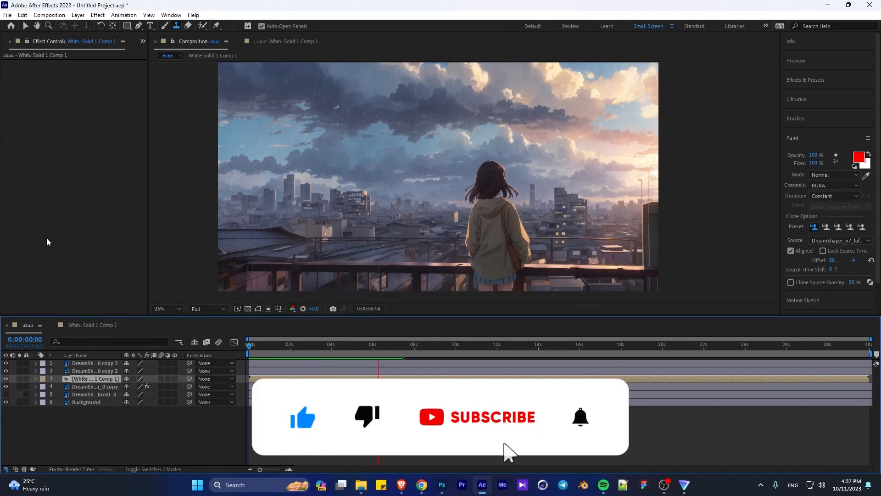
- Set the CC Rainfall speed to 2500 and opacity to 15, and hide the rain precomposition in the main composition
{"action": "left_click", "coordinate": [84, 325]}
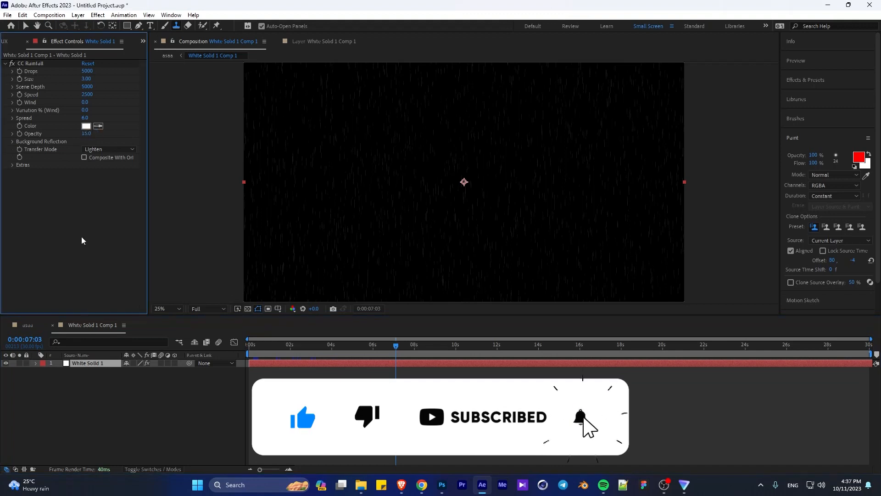
{"action": "left_click", "coordinate": [27, 324]}
{"action": "left_click", "coordinate": [6, 378]}
{"action": "key", "text": "space"}
{"action": "left_click", "coordinate": [84, 202]}
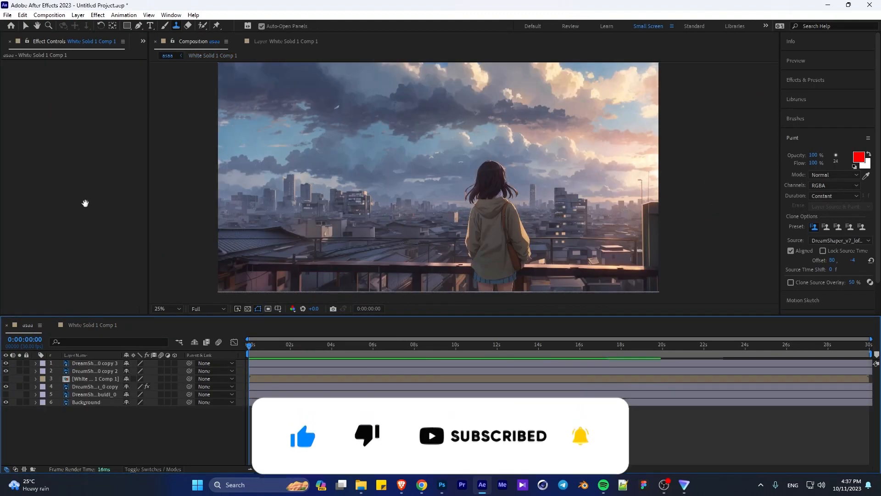
- Identify the girl's hair layer by toggling its visibility and move its anchor point up to the upper part of the head
{"action": "left_click", "coordinate": [94, 363]}
{"action": "left_click", "coordinate": [6, 363]}
{"action": "left_click", "coordinate": [6, 363]}
{"action": "left_click", "coordinate": [113, 26]}
{"action": "left_click_drag", "start_coordinate": [492, 183], "coordinate": [491, 172]}
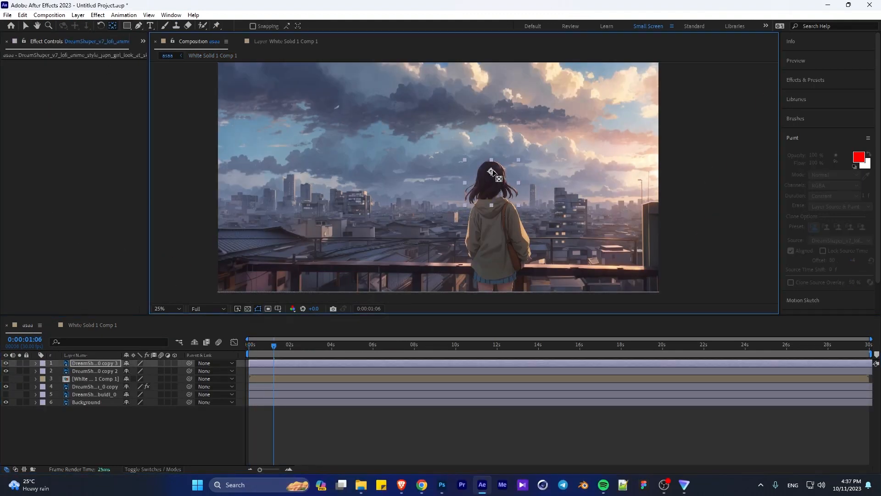
- Find the Wave Warp effect and apply it to the girl's hair layer with a direction of 182°
{"action": "left_click", "coordinate": [805, 80]}
{"action": "left_click_drag", "start_coordinate": [811, 95], "coordinate": [768, 96]}
{"action": "type", "text": "wave"}
{"action": "left_click_drag", "start_coordinate": [818, 112], "coordinate": [546, 187]}
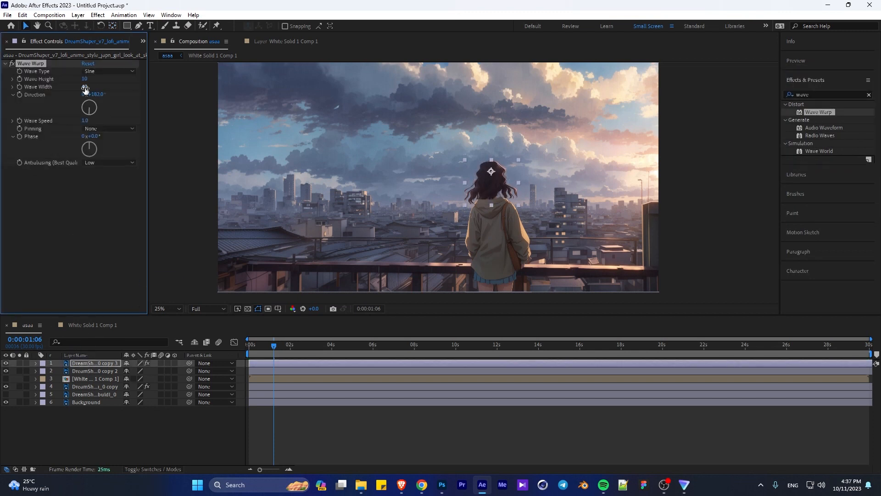
- Set Wave Warp to height 2, width 289, speed 0.4 and All Edges pinning, and preview the hair movement
{"action": "left_click", "coordinate": [77, 173]}
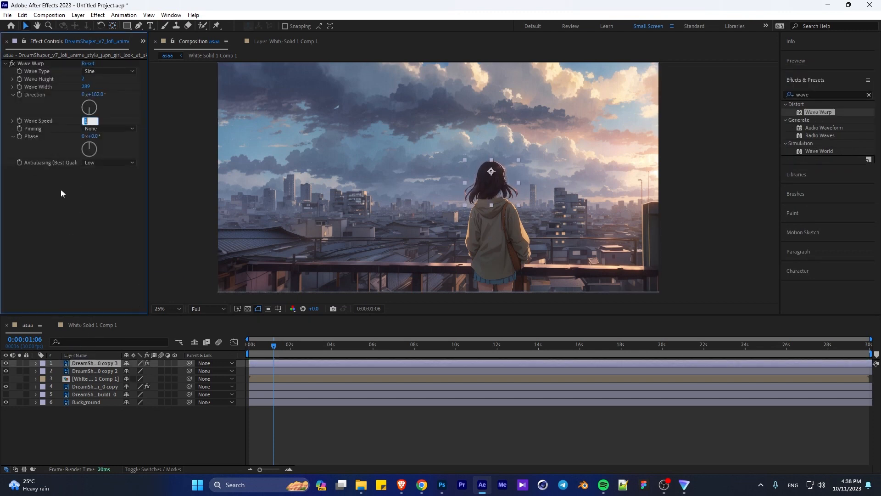
{"action": "left_click", "coordinate": [109, 128]}
{"action": "left_click", "coordinate": [106, 143]}
{"action": "key", "text": "space"}
- Try Center pinning for the hair's Wave Warp and preview it
{"action": "key", "text": "space"}
{"action": "left_click_drag", "start_coordinate": [281, 345], "coordinate": [248, 346]}
{"action": "left_click", "coordinate": [106, 129]}
{"action": "left_click", "coordinate": [102, 155]}
- Set the Wave Warp height to 9 with All Edges pinning, and preview the hair animation from the start
{"action": "key", "text": "space"}
{"action": "key", "text": "space"}
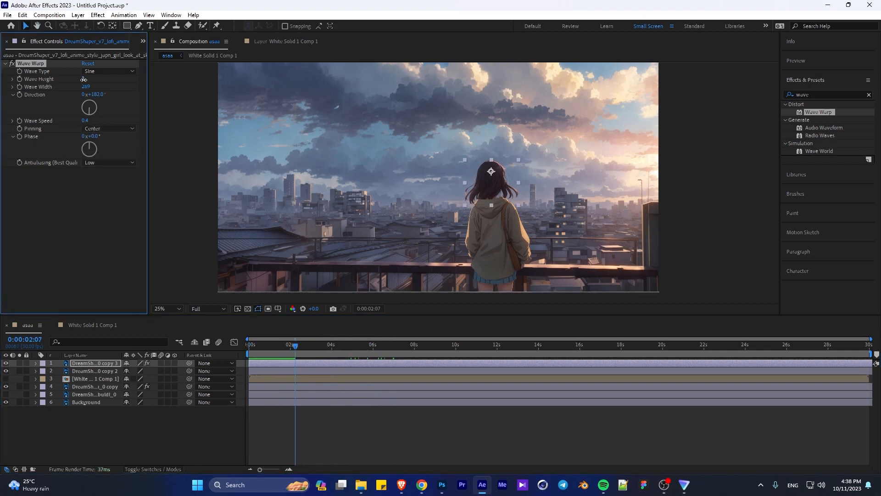
{"action": "left_click_drag", "start_coordinate": [83, 79], "coordinate": [91, 83]}
{"action": "left_click", "coordinate": [106, 129]}
{"action": "left_click", "coordinate": [92, 143]}
{"action": "key", "text": "space"}
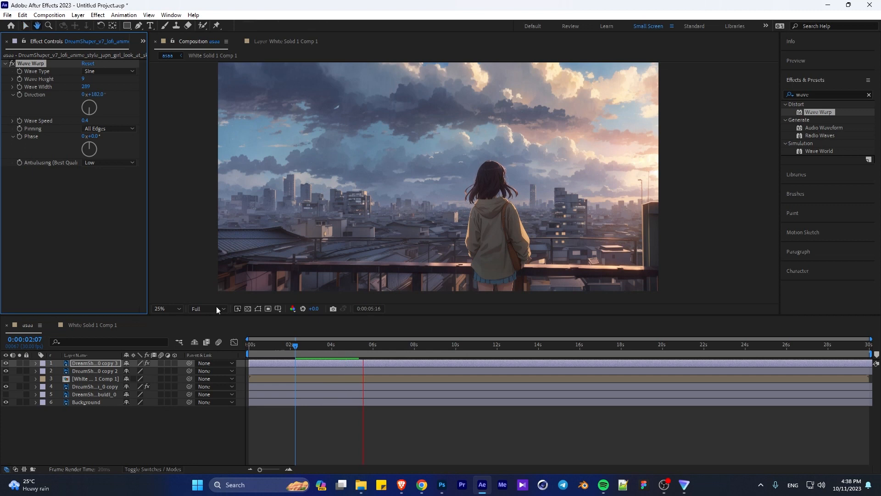
{"action": "left_click_drag", "start_coordinate": [329, 348], "coordinate": [247, 347]}
{"action": "key", "text": "space"}
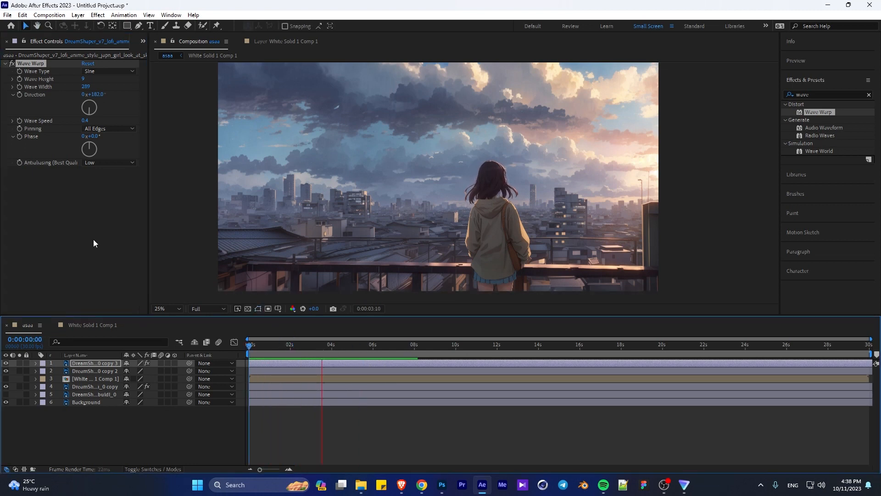
{"action": "key", "text": "space"}
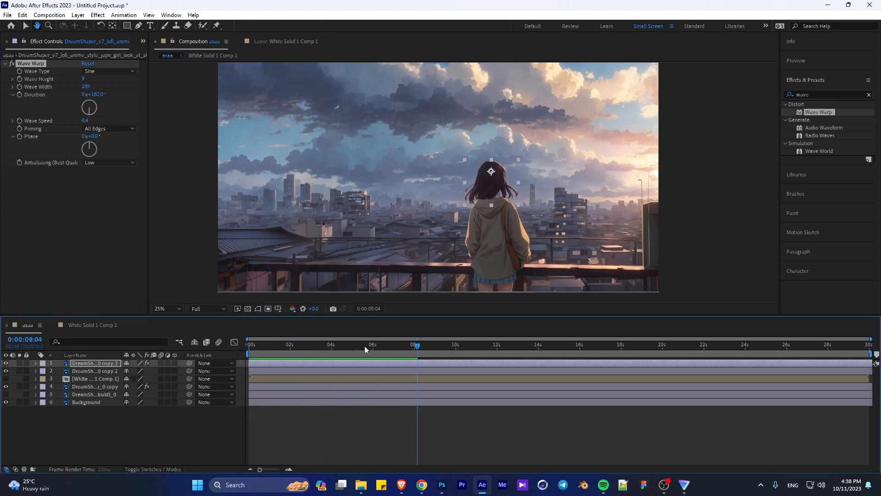
{"action": "left_click", "coordinate": [388, 347]}
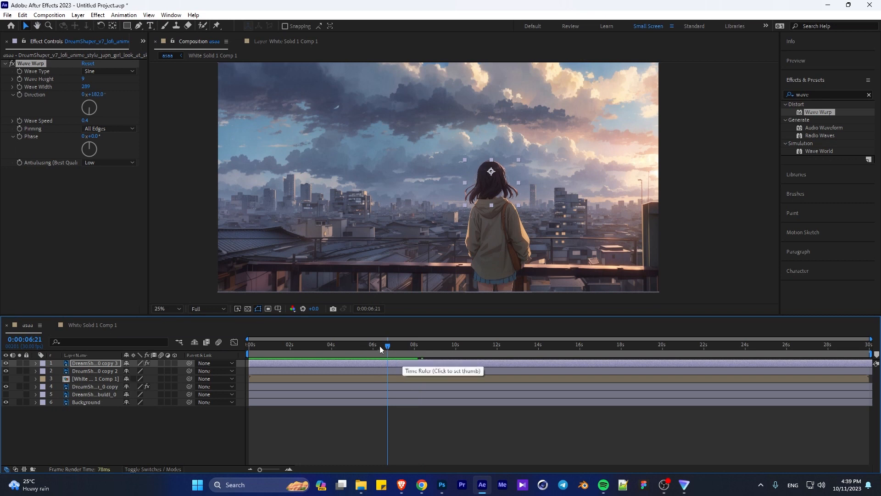
- Set the hair's Wave Warp pinning to Top Edge and height to 5, previewing the animation from the start
{"action": "left_click_drag", "start_coordinate": [379, 347], "coordinate": [166, 345]}
{"action": "key", "text": "space"}
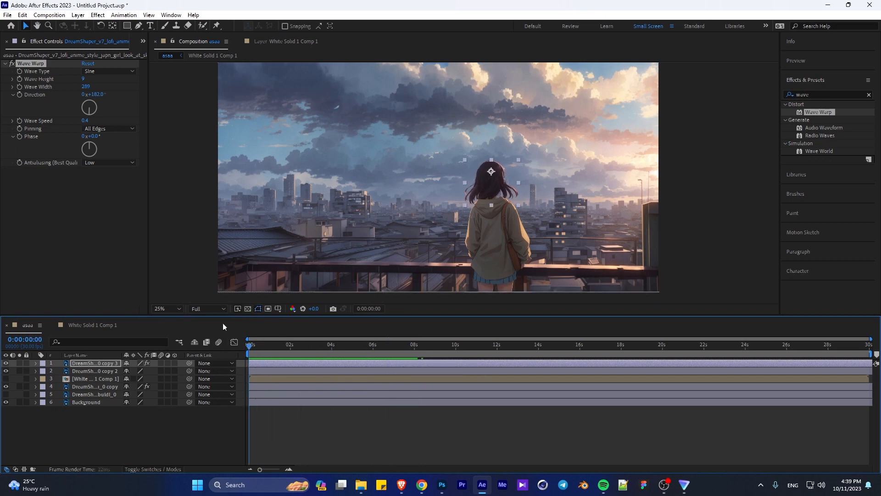
{"action": "left_click", "coordinate": [109, 129]}
{"action": "left_click", "coordinate": [104, 183]}
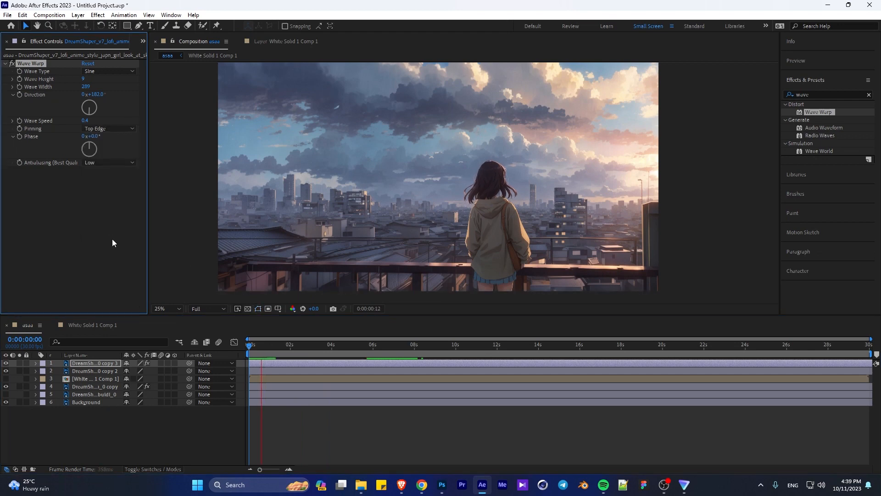
{"action": "left_click", "coordinate": [84, 79]}
{"action": "type", "text": "5"}
{"action": "left_click", "coordinate": [282, 361]}
{"action": "left_click_drag", "start_coordinate": [291, 346], "coordinate": [120, 309]}
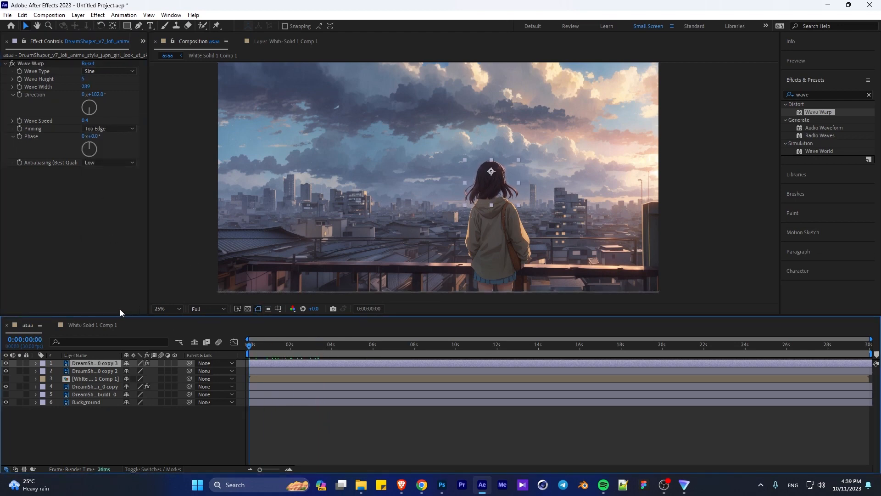
- Try to pre-compose the girl's hair layer
{"action": "right_click", "coordinate": [95, 365]}
{"action": "left_click", "coordinate": [124, 327]}
{"action": "left_click", "coordinate": [466, 299]}
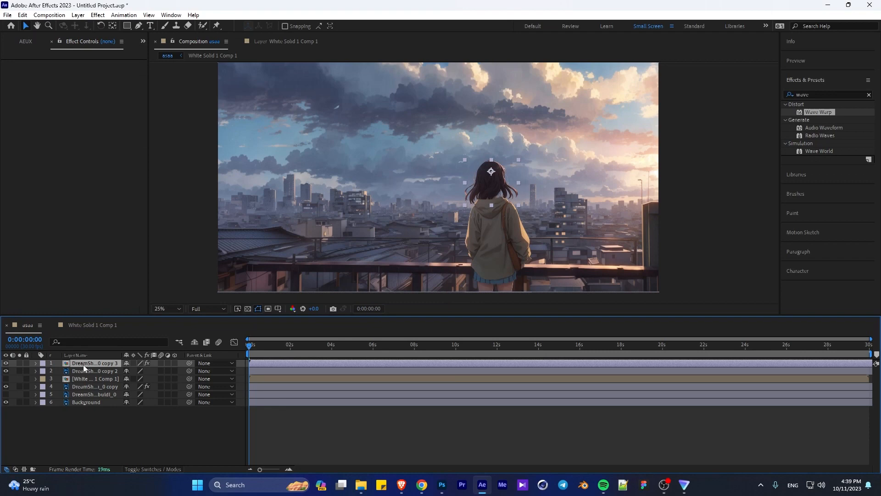
- Duplicate the hair layer and erase part of the hair on the duplicate with the Eraser
{"action": "key", "text": "ctrl+d"}
{"action": "key", "text": "slash"}
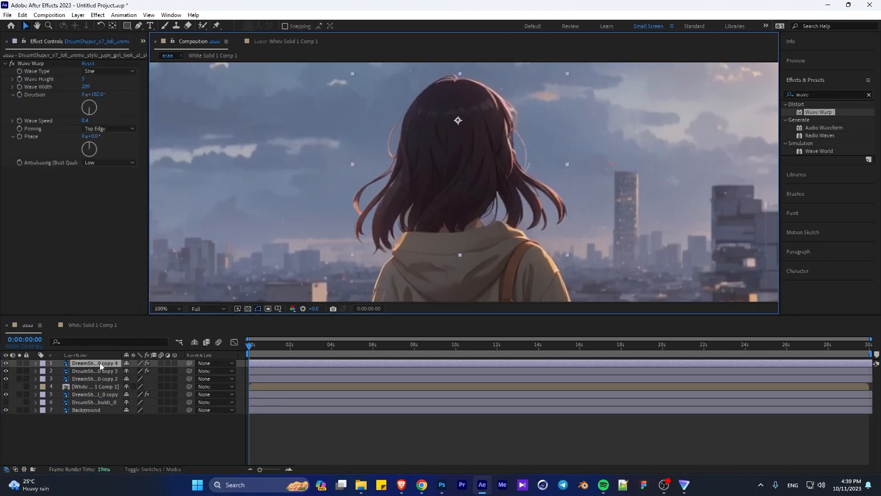
{"action": "double_click", "coordinate": [101, 366]}
{"action": "key", "text": "ctrl+b"}
{"action": "mouse_move", "coordinate": [423, 156]}
{"action": "left_mouse_down"}
{"action": "mouse_move", "coordinate": [377, 254]}
{"action": "mouse_move", "coordinate": [478, 207]}
{"action": "left_mouse_up"}
{"action": "left_click", "coordinate": [795, 118]}
{"action": "mouse_move", "coordinate": [464, 171]}
{"action": "left_mouse_down"}
{"action": "mouse_move", "coordinate": [487, 44]}
{"action": "mouse_move", "coordinate": [466, 173]}
{"action": "mouse_move", "coordinate": [482, 207]}
{"action": "mouse_move", "coordinate": [507, 115]}
{"action": "mouse_move", "coordinate": [560, 184]}
{"action": "left_mouse_up"}
{"action": "left_click", "coordinate": [239, 42]}
- Set the duplicated hair layer's Wave Warp direction to 131° and reposition its anchor point, previewing the movement
{"action": "left_click", "coordinate": [85, 363]}
{"action": "left_click_drag", "start_coordinate": [90, 113], "coordinate": [96, 114]}
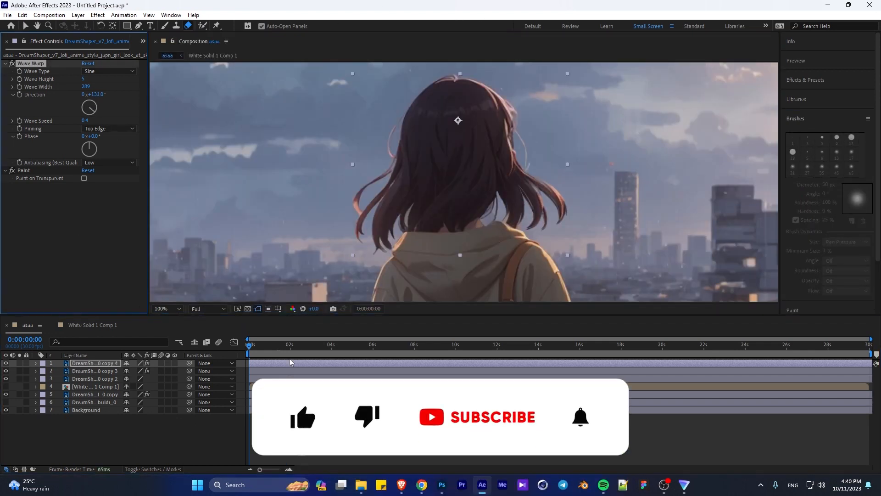
{"action": "left_click_drag", "start_coordinate": [301, 345], "coordinate": [247, 341]}
{"action": "left_click", "coordinate": [112, 26]}
{"action": "left_click_drag", "start_coordinate": [458, 120], "coordinate": [501, 158]}
{"action": "key", "text": "space"}
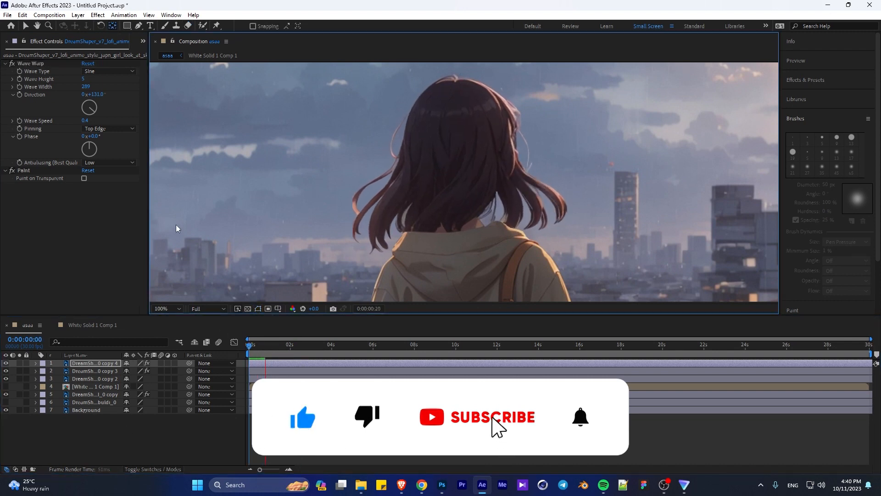
{"action": "key", "text": "space"}
- Hide the duplicated hair layer and preview the scene without it
{"action": "left_click", "coordinate": [6, 363]}
{"action": "key", "text": "space"}
- Set the original hair layer's Wave Warp width to 270 and height to 2, and preview it
{"action": "key", "text": "space"}
{"action": "left_click", "coordinate": [95, 371]}
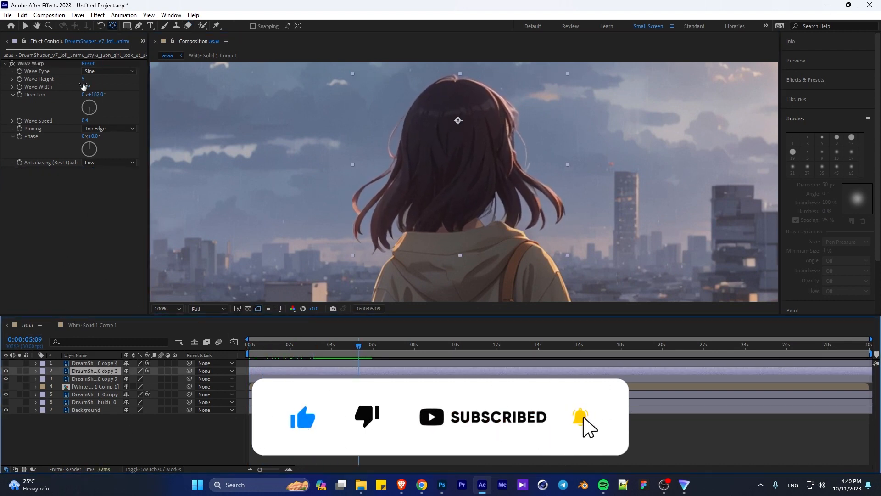
{"action": "left_click_drag", "start_coordinate": [85, 87], "coordinate": [2, 86]}
{"action": "left_click", "coordinate": [83, 79]}
{"action": "type", "text": "2"}
{"action": "key", "text": "Return"}
{"action": "left_click", "coordinate": [90, 235]}
{"action": "key", "text": "space"}
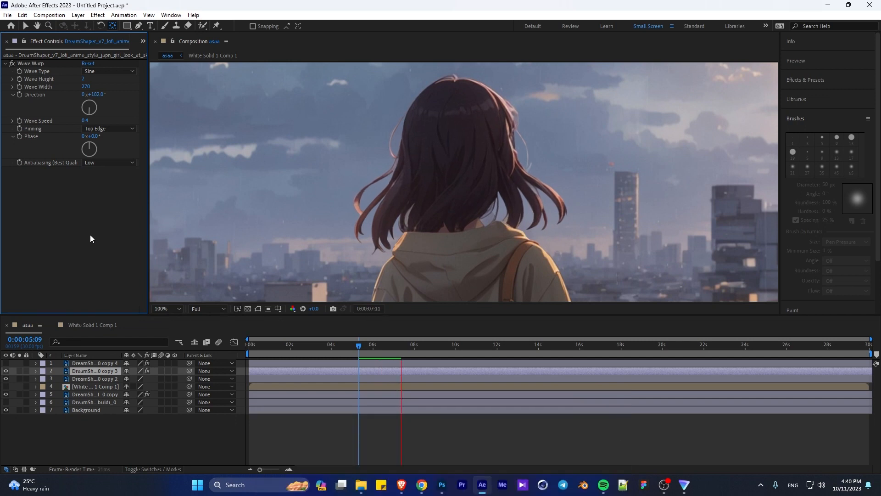
{"action": "key", "text": "space"}
{"action": "key", "text": "Home"}
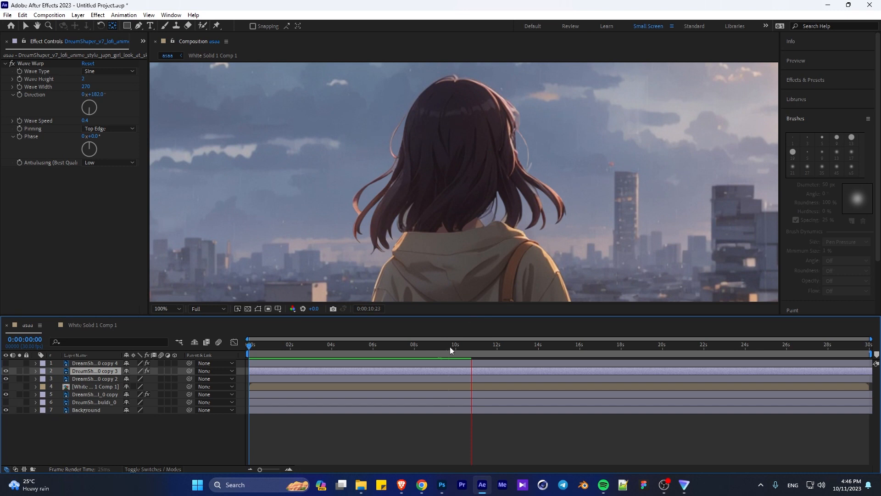
- Set the original hair layer's Wave Warp direction to 131° and preview the movement, including the end of the timeline
{"action": "left_click", "coordinate": [106, 123]}
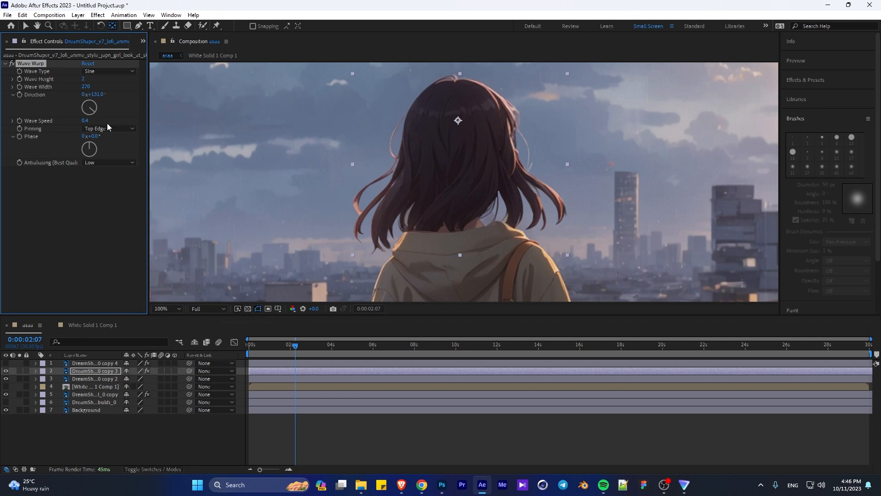
{"action": "key", "text": "space"}
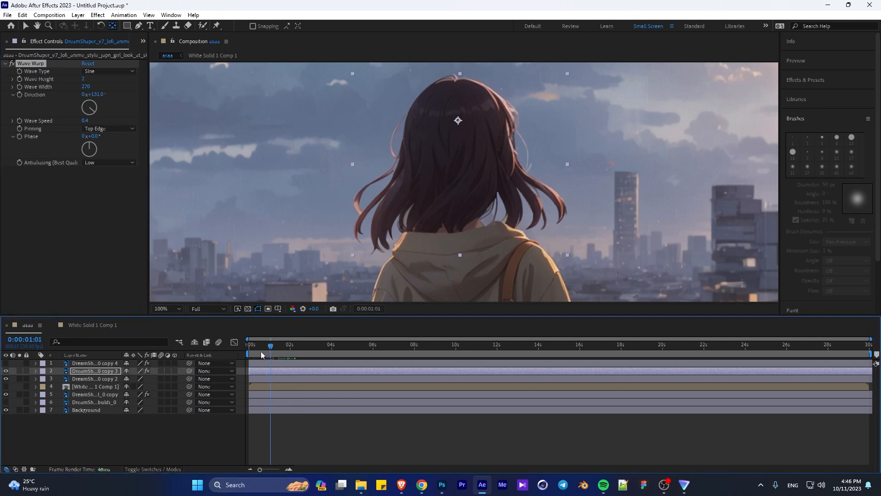
{"action": "left_click", "coordinate": [270, 345]}
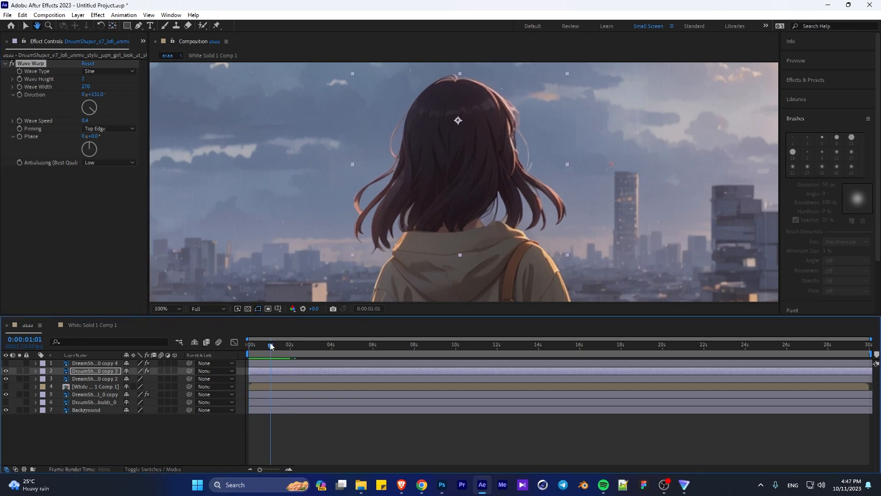
{"action": "left_click", "coordinate": [849, 345]}
{"action": "key", "text": "space"}
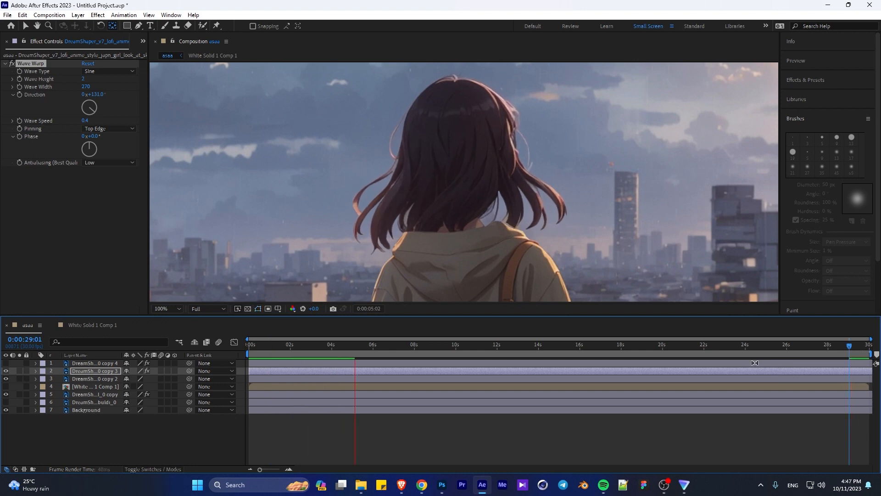
{"action": "left_click", "coordinate": [857, 346]}
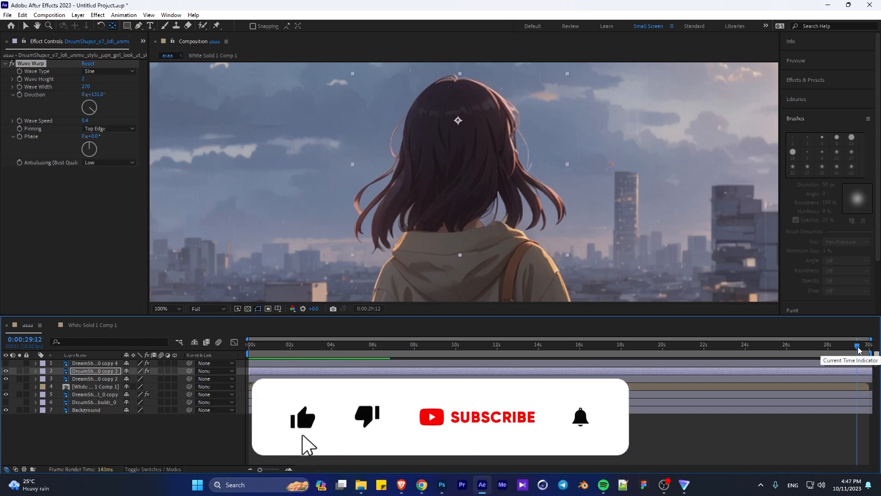
- Show the rain composition and the buildings layer again, and view the full scene near the start at 0:00:00:14
{"action": "scroll", "coordinate": [466, 242], "scroll_direction": "down", "scroll_amount": 4}
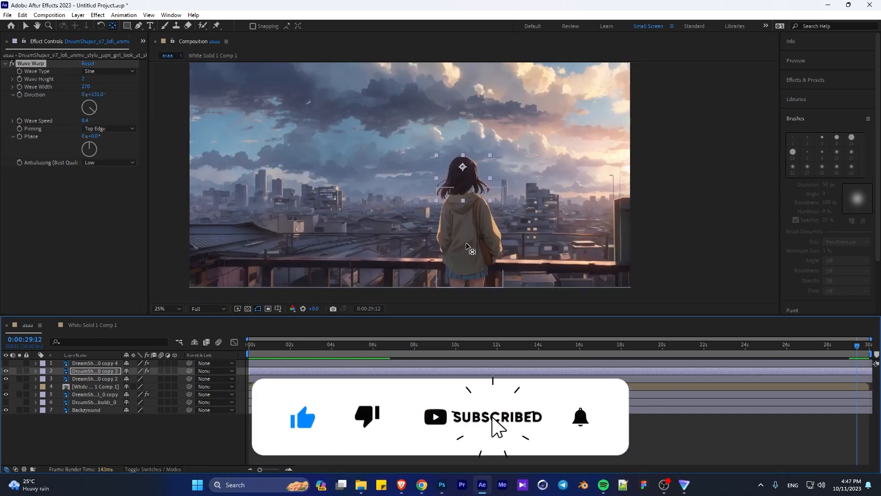
{"action": "left_click", "coordinate": [6, 386]}
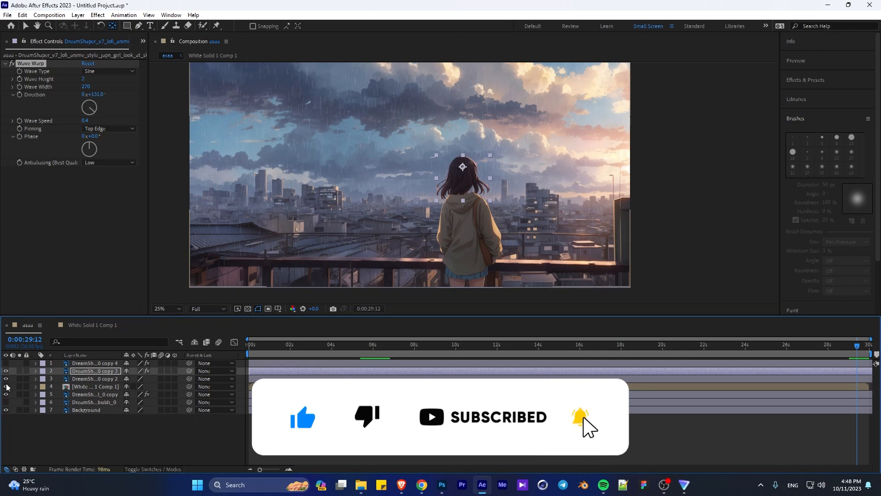
{"action": "left_click", "coordinate": [6, 402]}
{"action": "left_click", "coordinate": [55, 432]}
{"action": "left_click", "coordinate": [258, 345]}
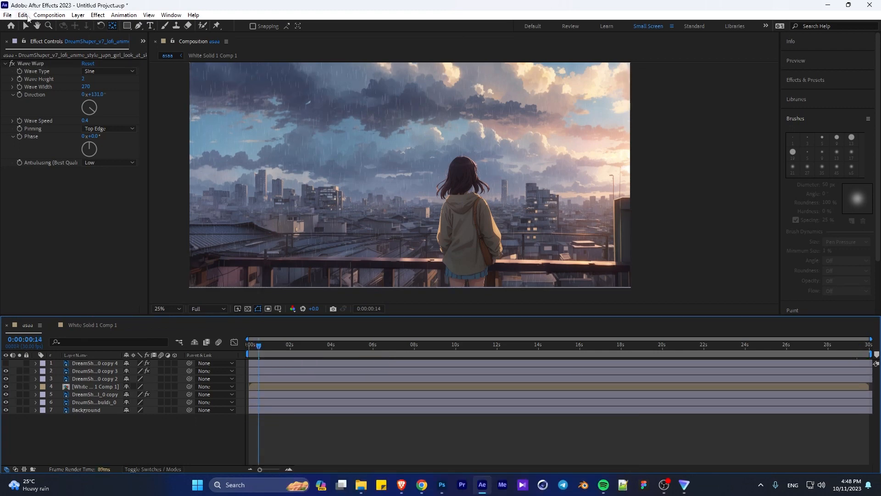
{"action": "left_click", "coordinate": [49, 15]}
{"action": "left_click", "coordinate": [38, 266]}
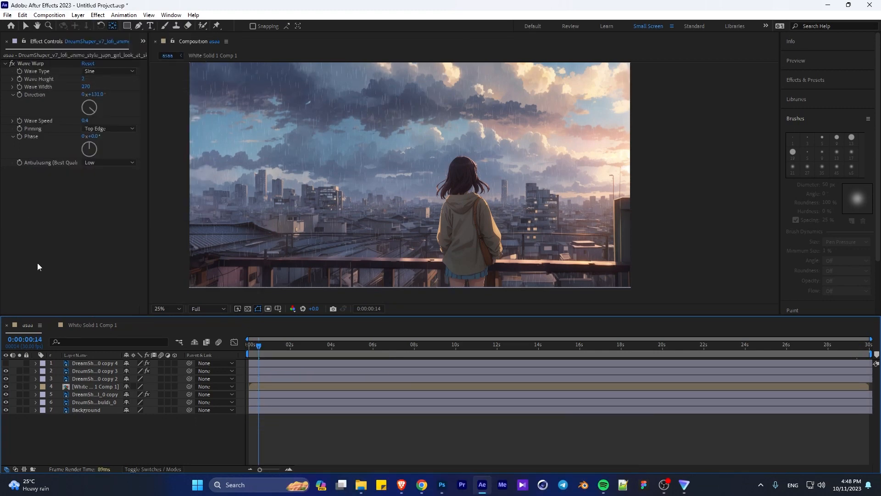